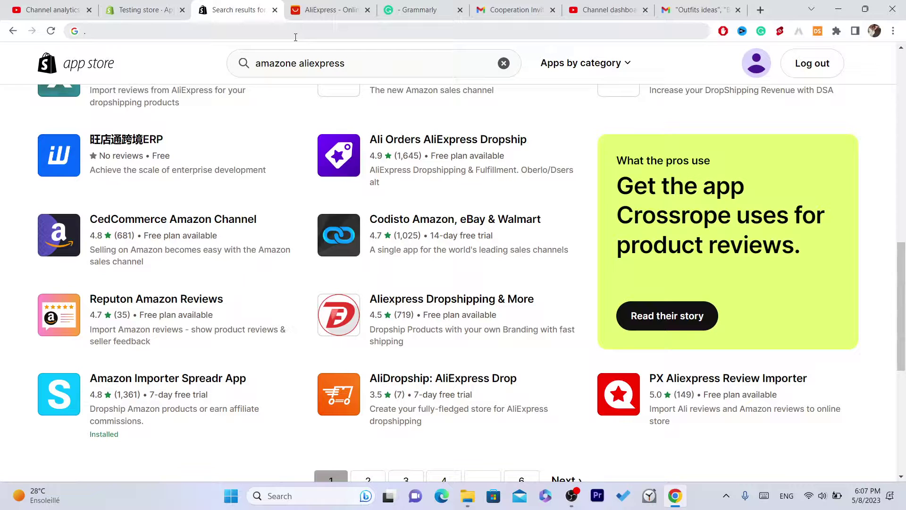
Go to shopify.com in the browser
left_click(296, 32)
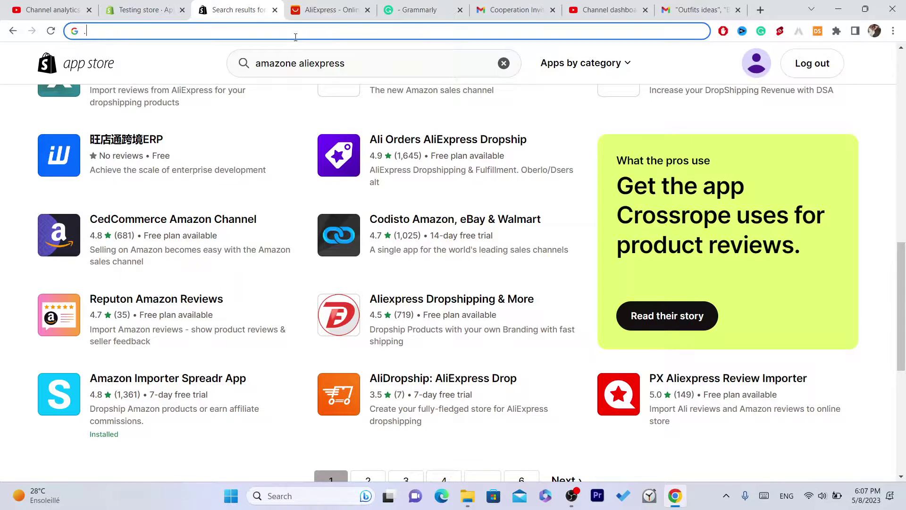
type("shi")
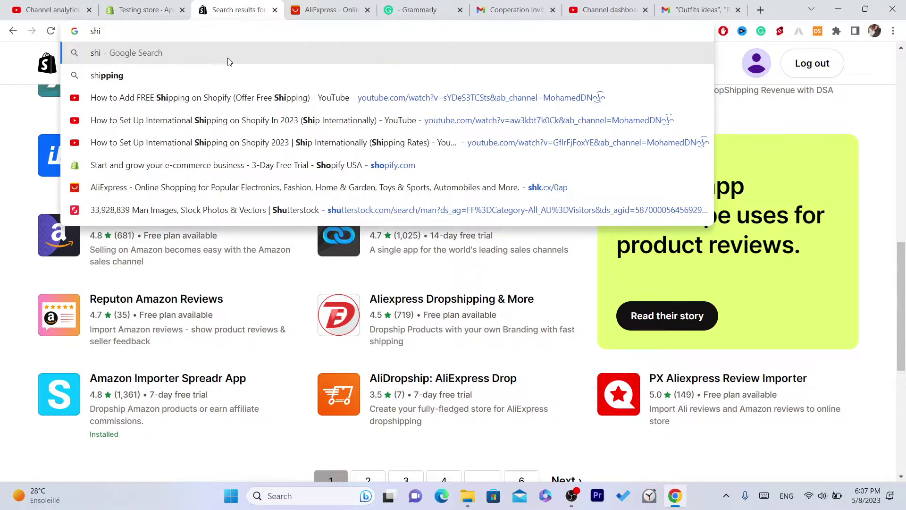
key("BackSpace")
key("BackSpace")
key("BackSpace")
type("shopify.com")
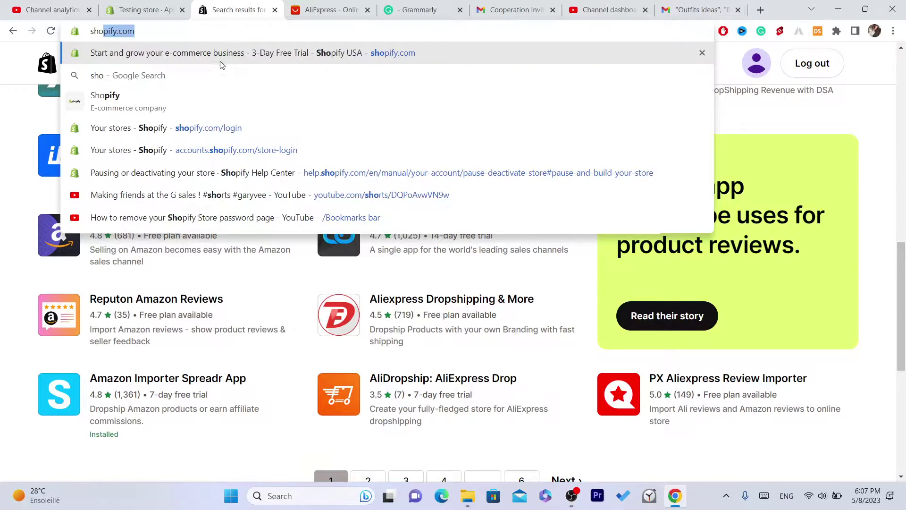
key("Return")
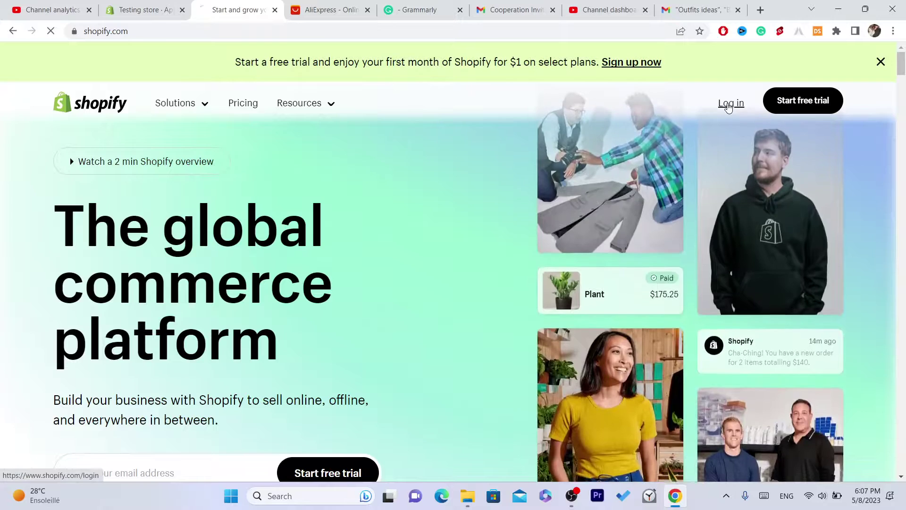
Log in to the Testing store admin and open Settings > Apps and sales channels
left_click(730, 107)
left_click(235, 30)
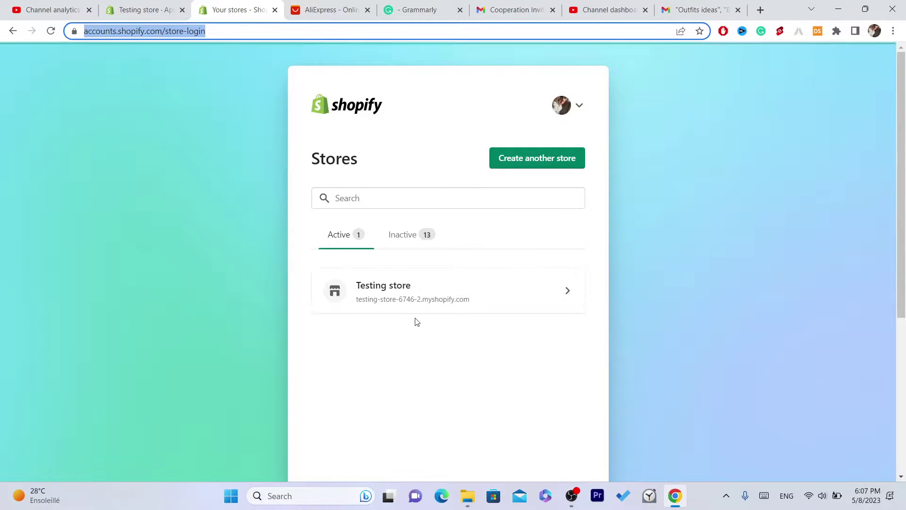
left_click(395, 298)
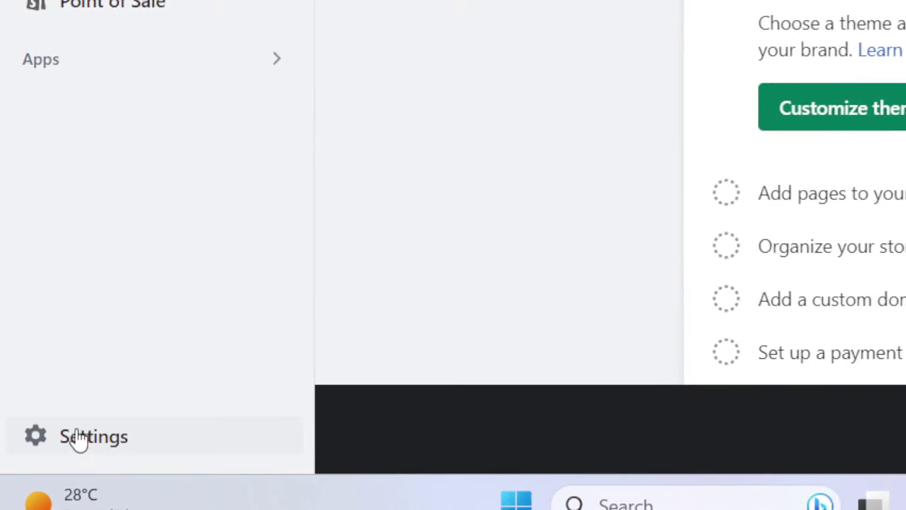
left_click(79, 439)
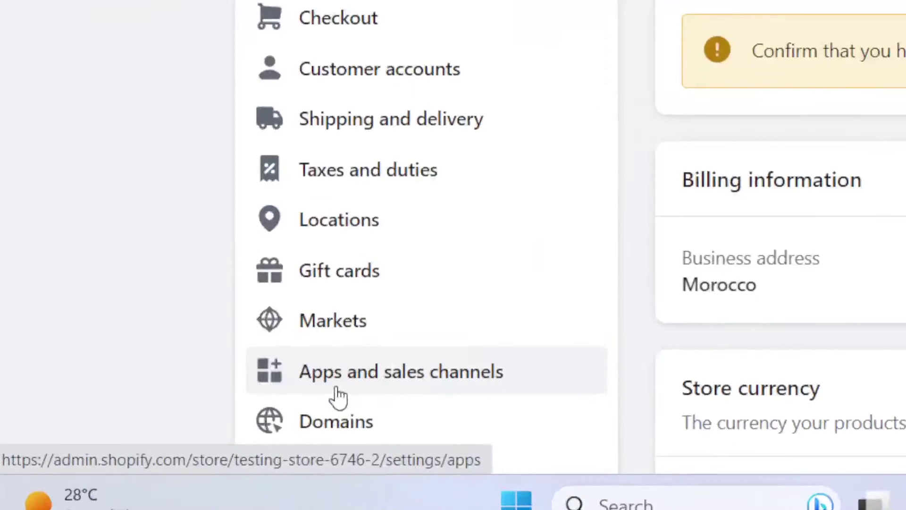
left_click(370, 384)
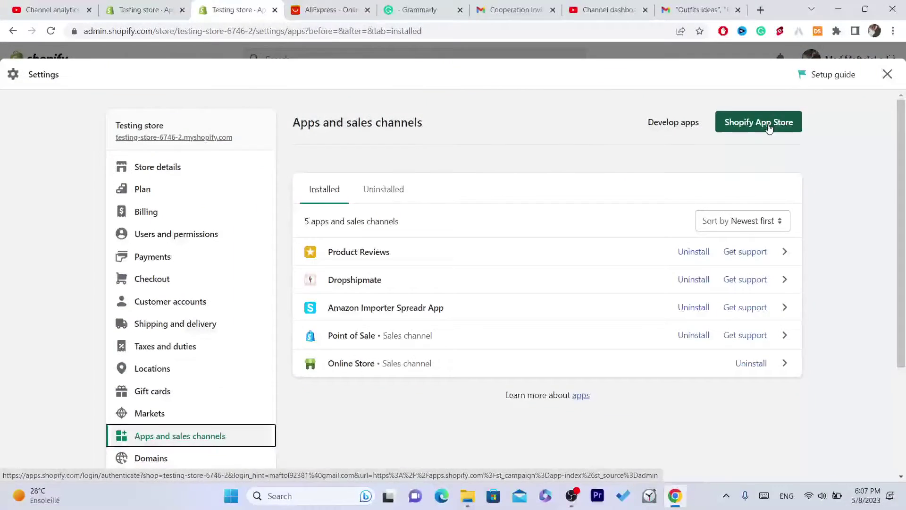
Search the Shopify App Store for 'dsers' and add DSers-AliExpress Dropshipping to the store
left_click(831, 87)
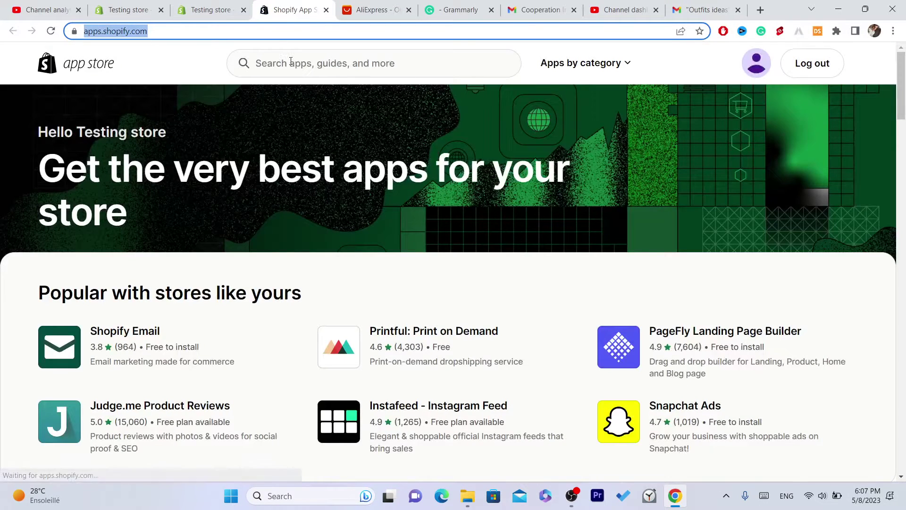
left_click(291, 62)
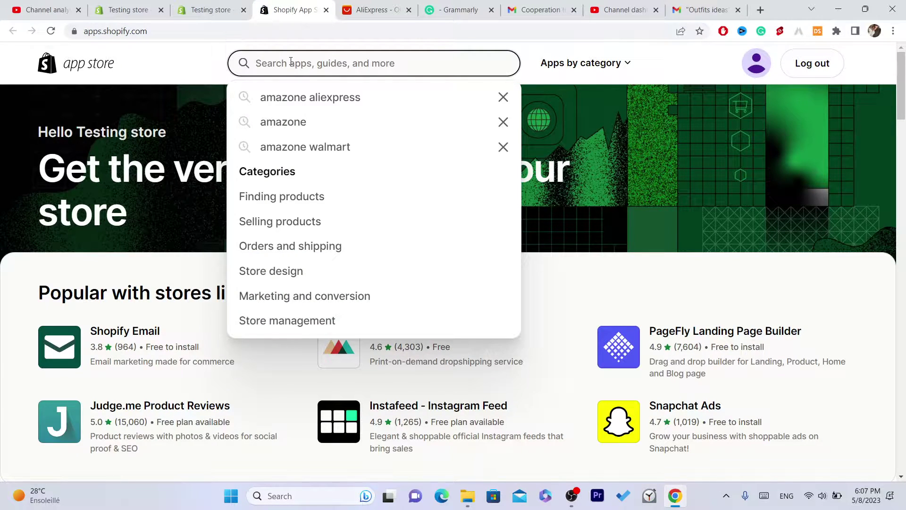
type("dsers")
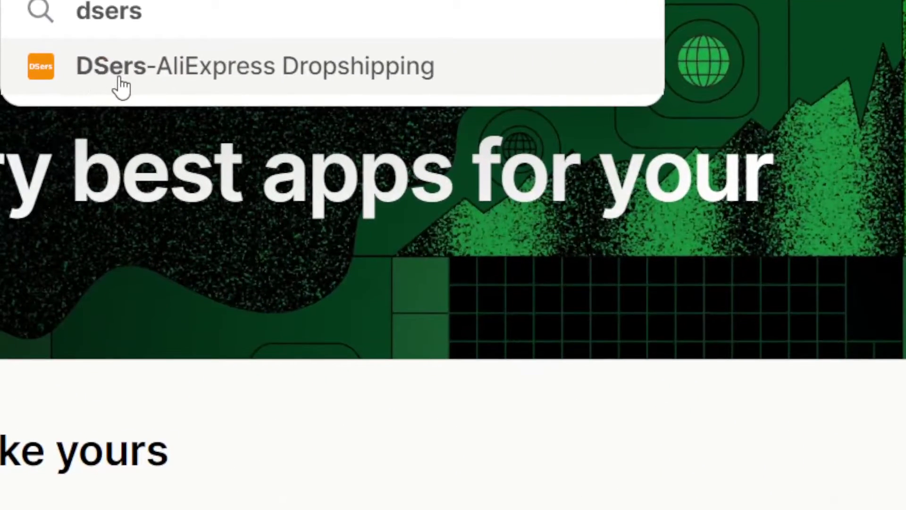
left_click(241, 86)
left_click(167, 41)
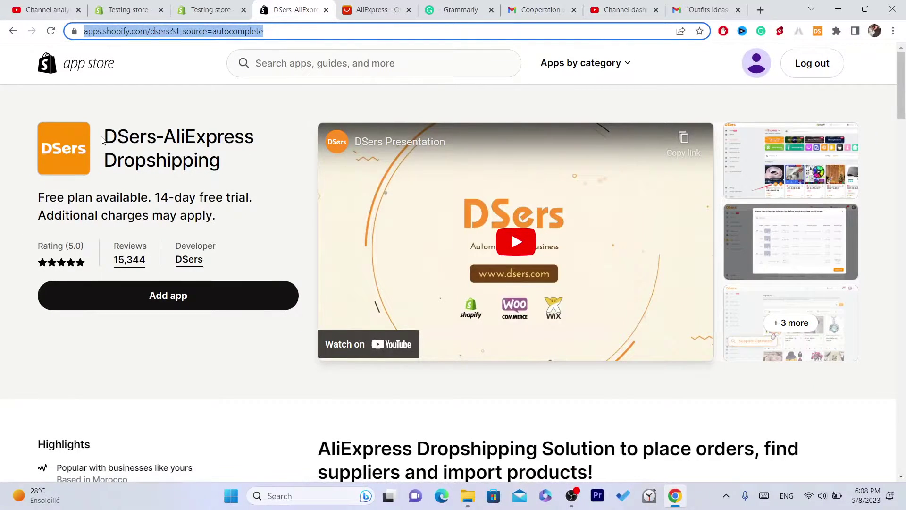
left_click_drag(101, 140, 223, 169)
left_click(224, 174)
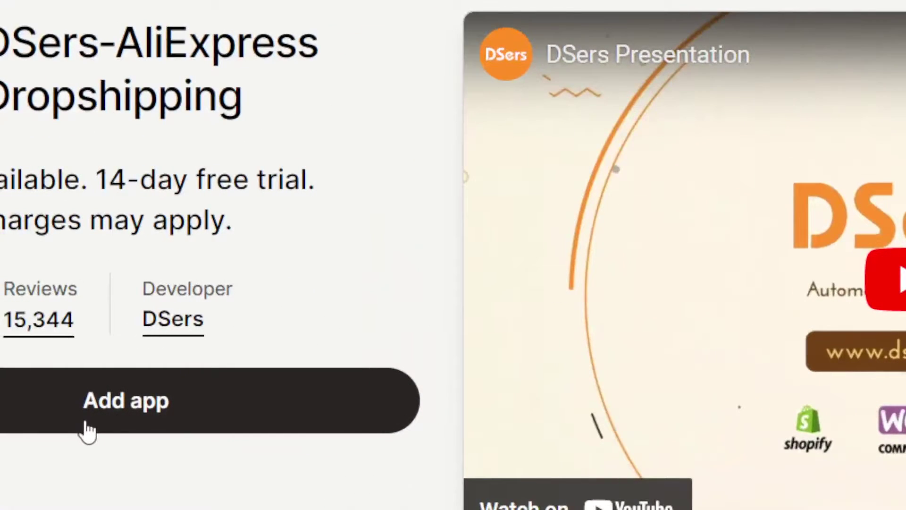
left_click(150, 306)
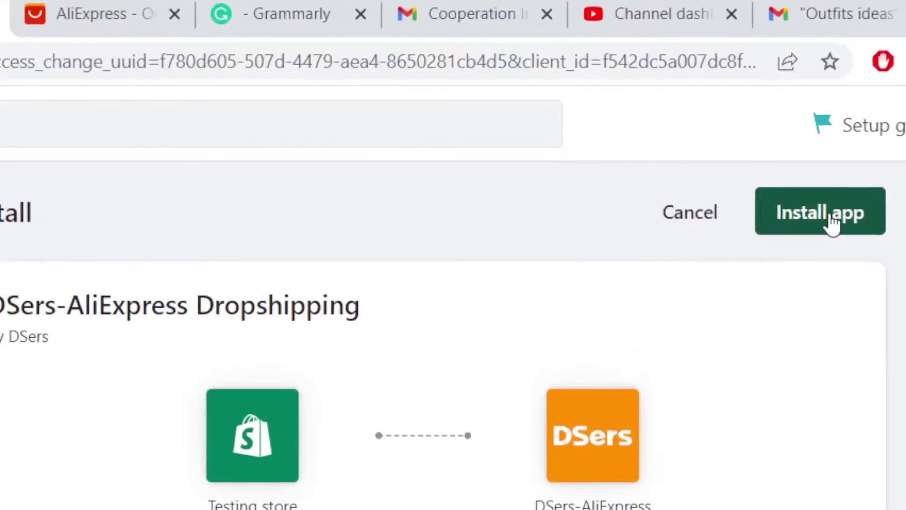
Install DSers on the Testing store, read the account Note, and choose SIGN UP
left_click(700, 102)
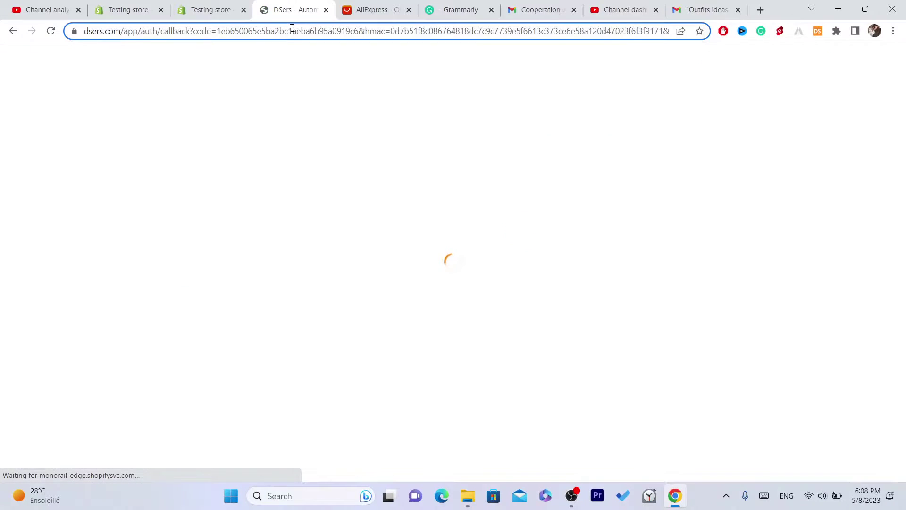
left_click(291, 29)
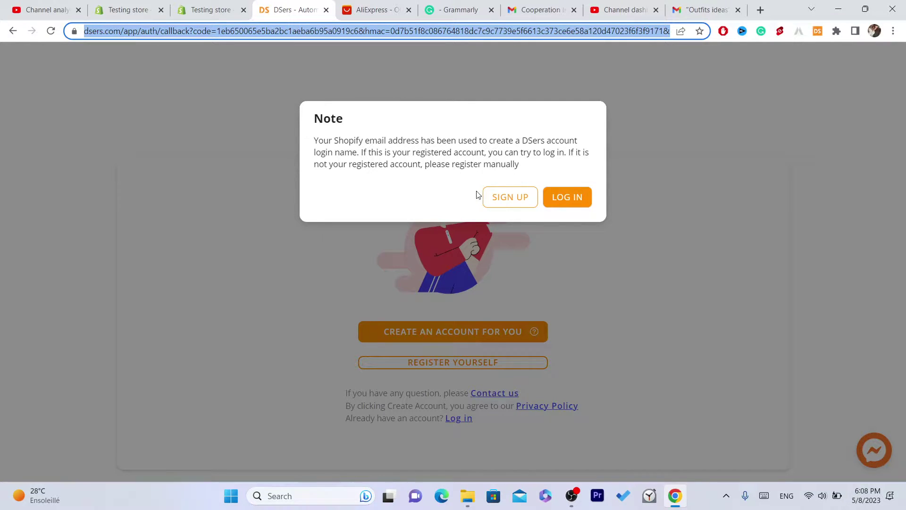
left_click_drag(314, 115, 543, 171)
left_click_drag(365, 140, 535, 175)
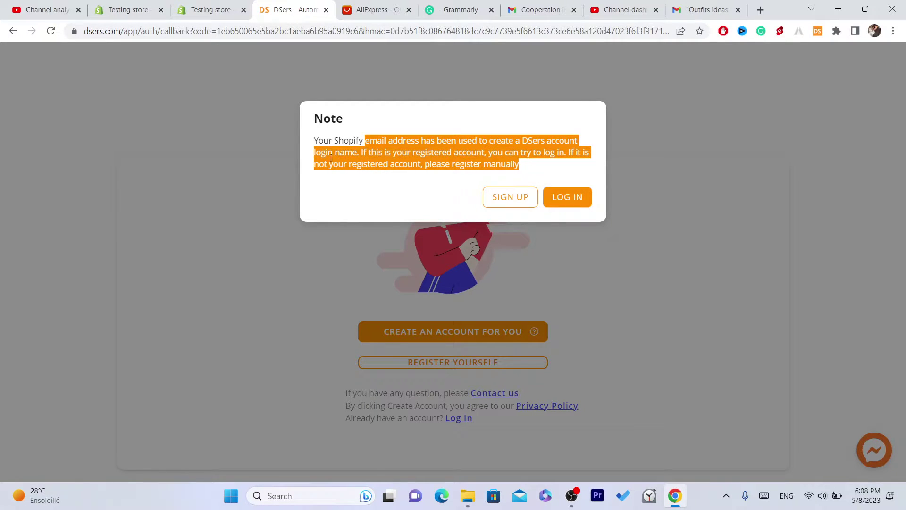
left_click(392, 155)
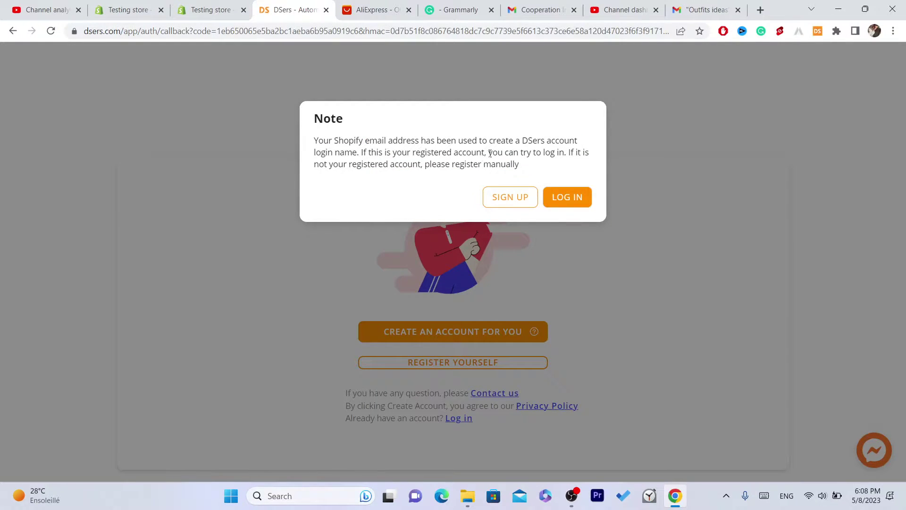
left_click_drag(490, 153, 537, 165)
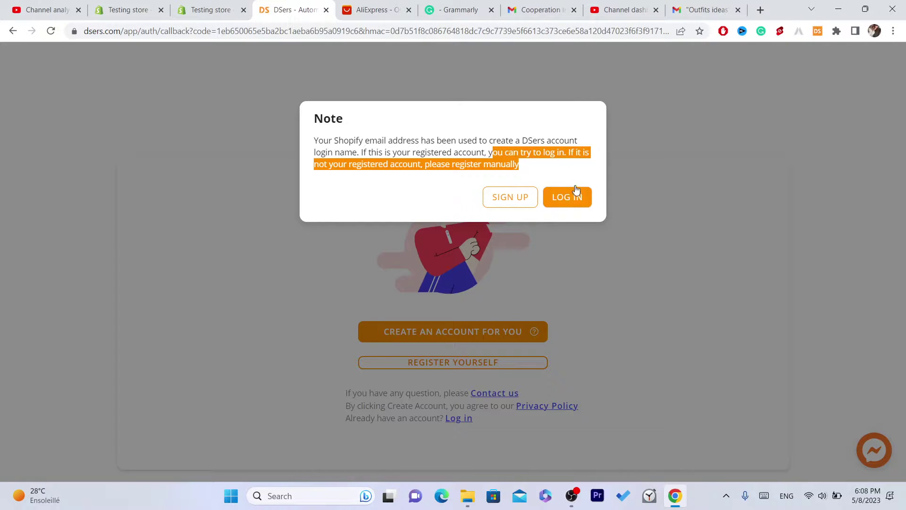
left_click(556, 158)
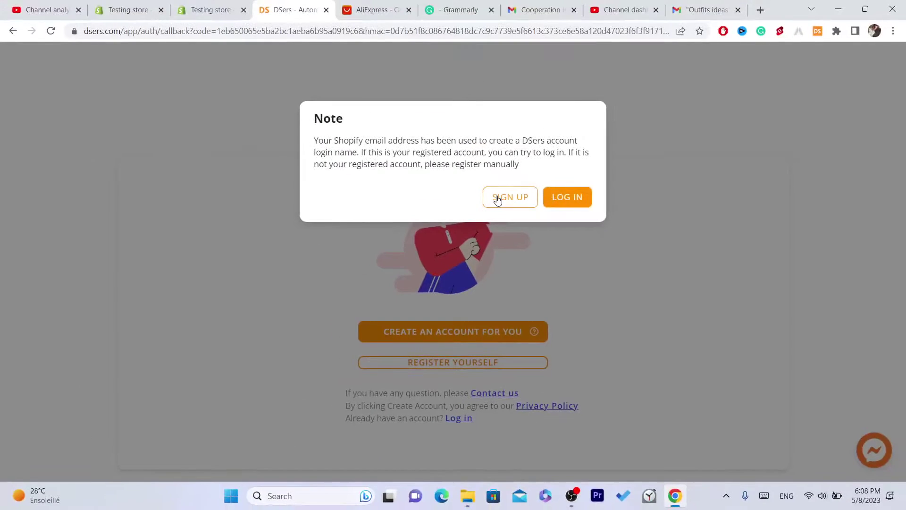
left_click(403, 14)
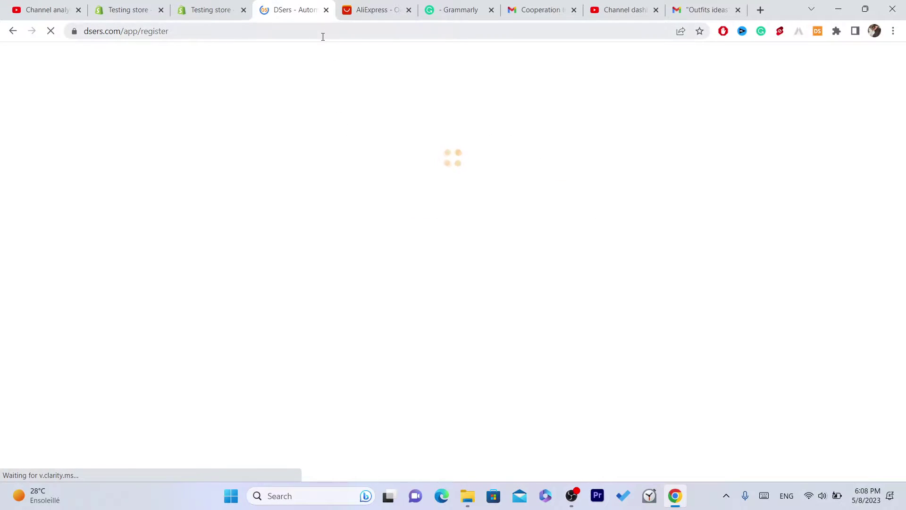
Go to dsers.com and log in with the saved credentials
left_click(335, 35)
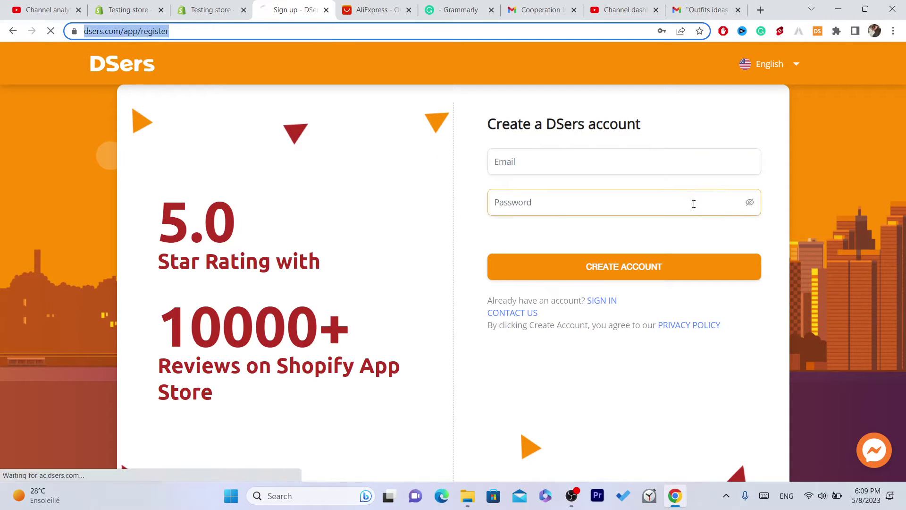
type("dsers.com")
key("Return")
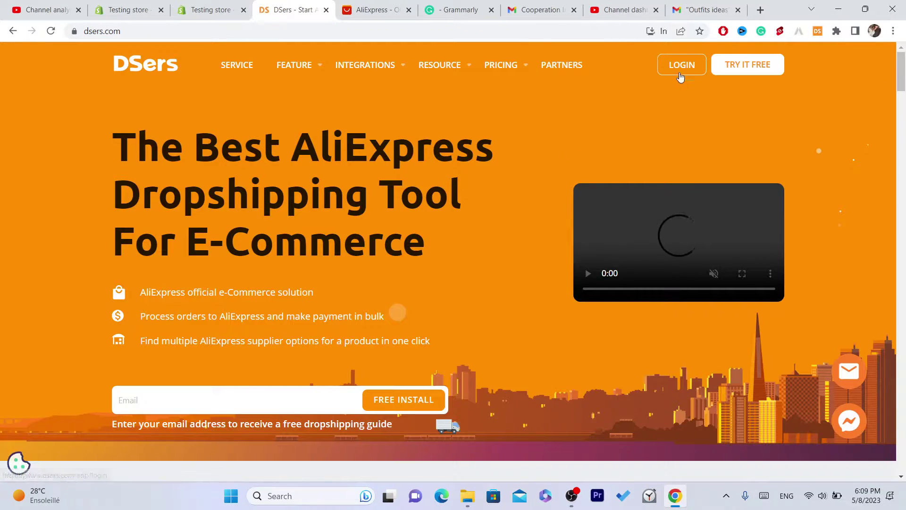
left_click(684, 64)
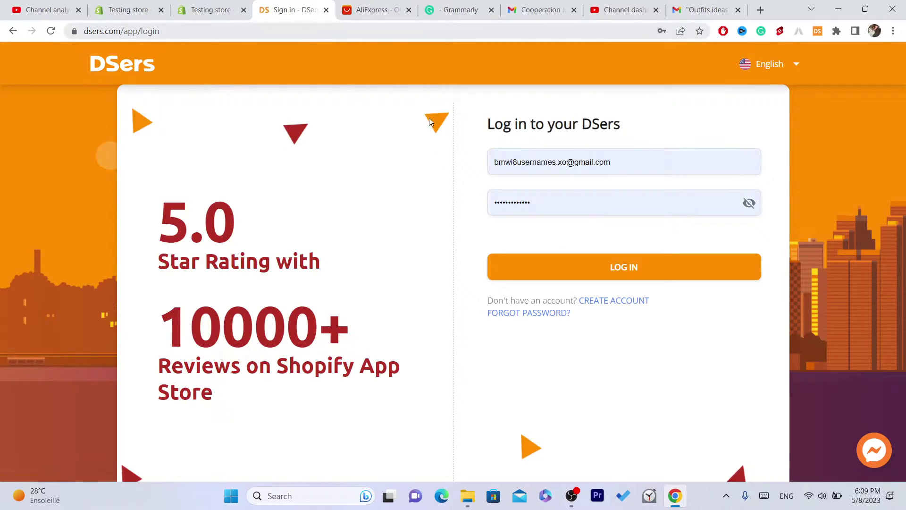
left_click(584, 270)
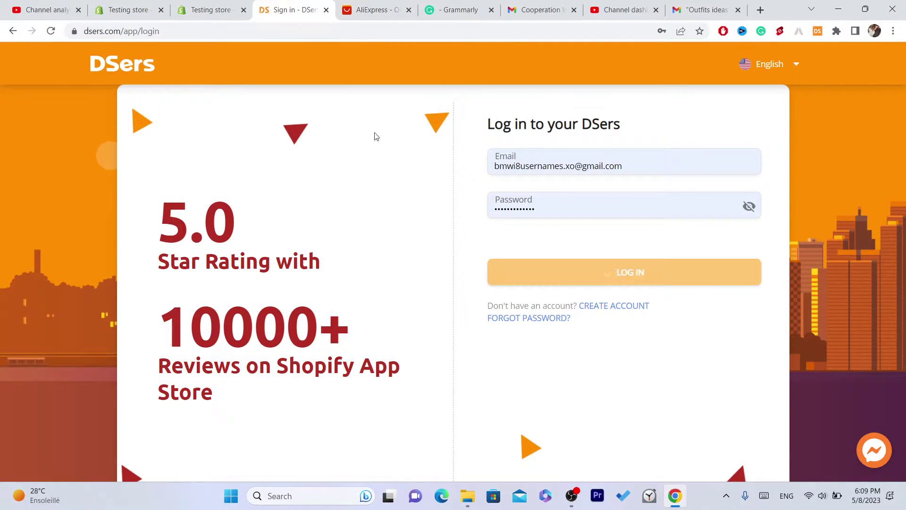
Close the Authorization Updates notice on the Find Suppliers page
left_click(299, 34)
double_click(299, 34)
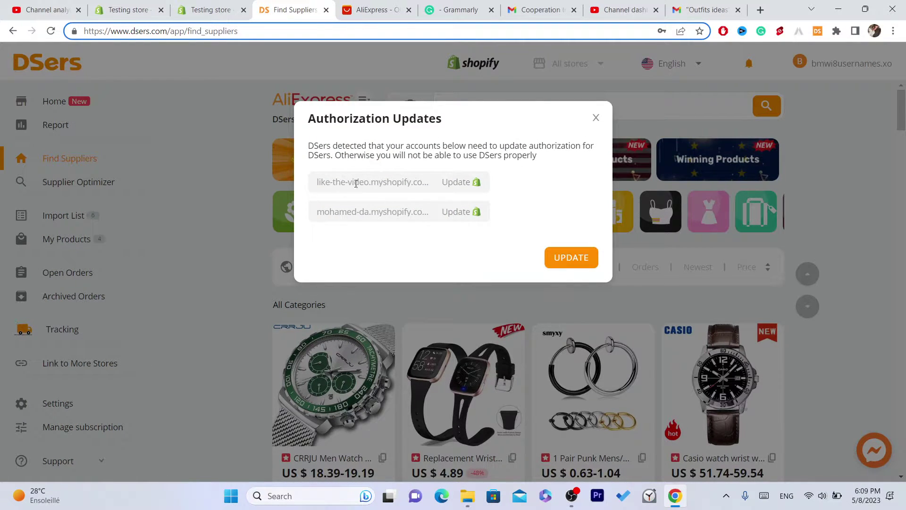
left_click_drag(304, 182, 488, 188)
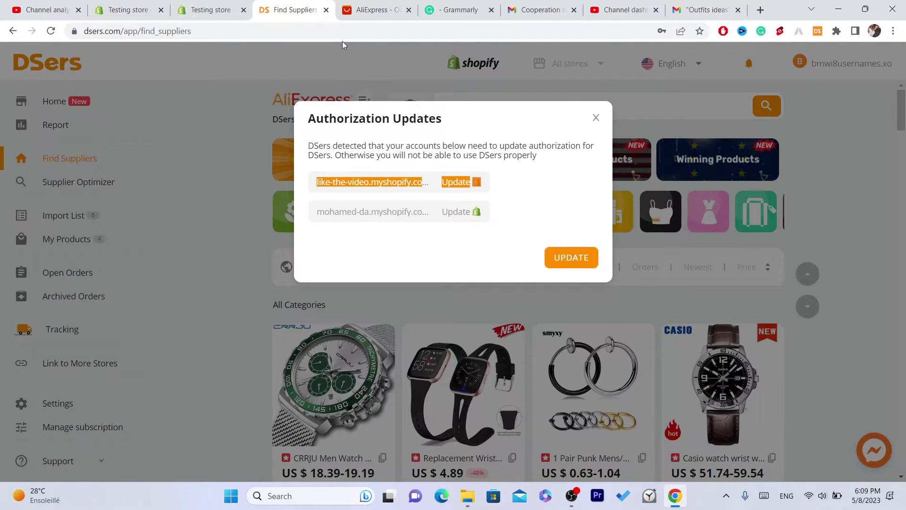
left_click(595, 118)
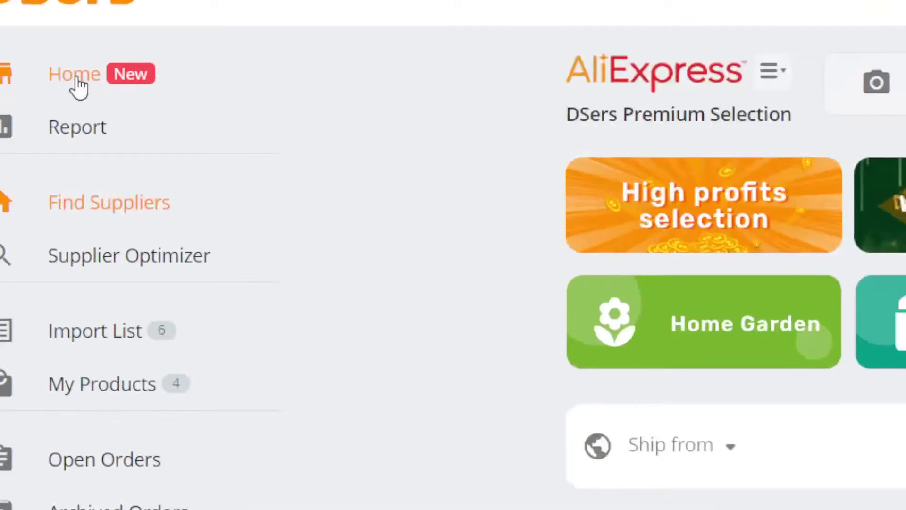
From DSers Home, open the extension's Web Store page and remove it from Chrome
left_click(55, 107)
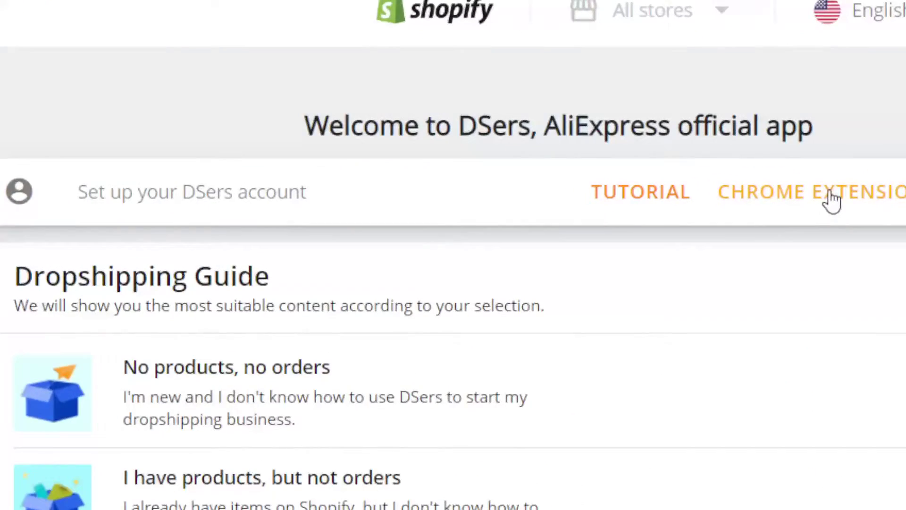
left_click(832, 201)
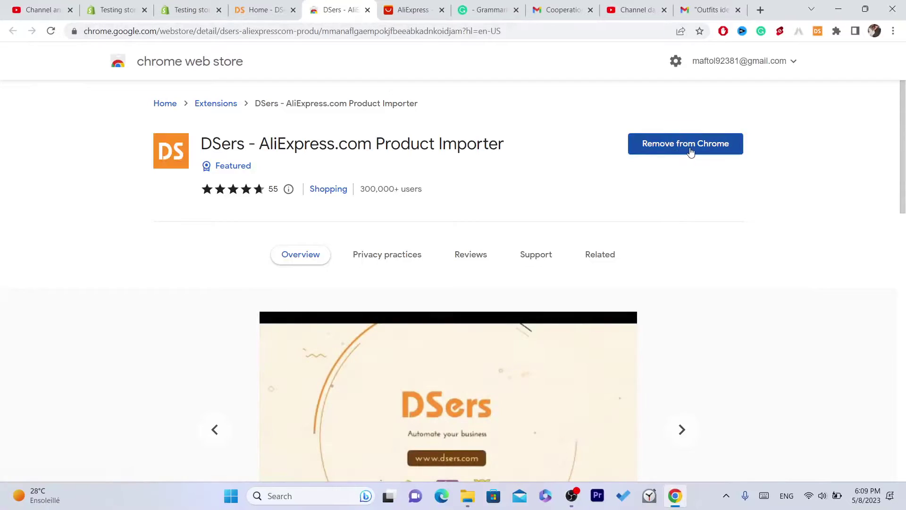
left_click(692, 152)
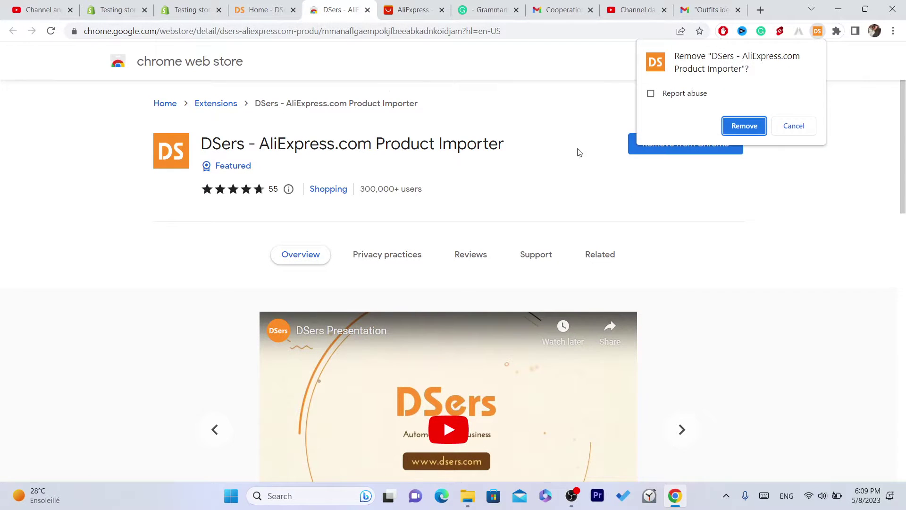
left_click(735, 127)
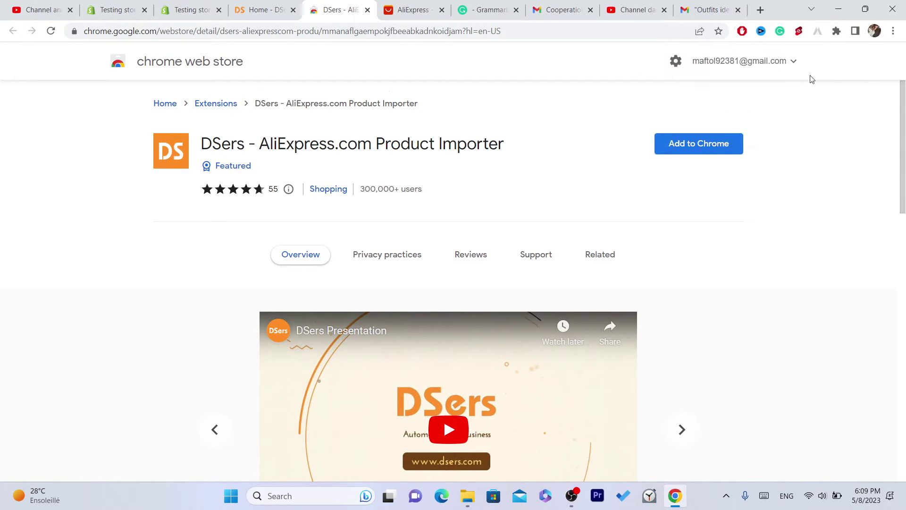
Add the DSers - AliExpress.com Product Importer extension back to Chrome and return to DSers
left_click(701, 148)
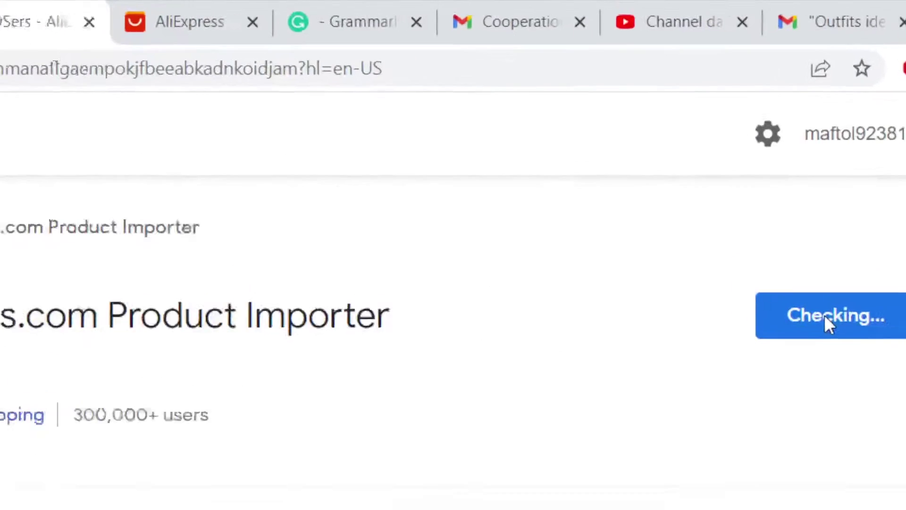
left_click(454, 179)
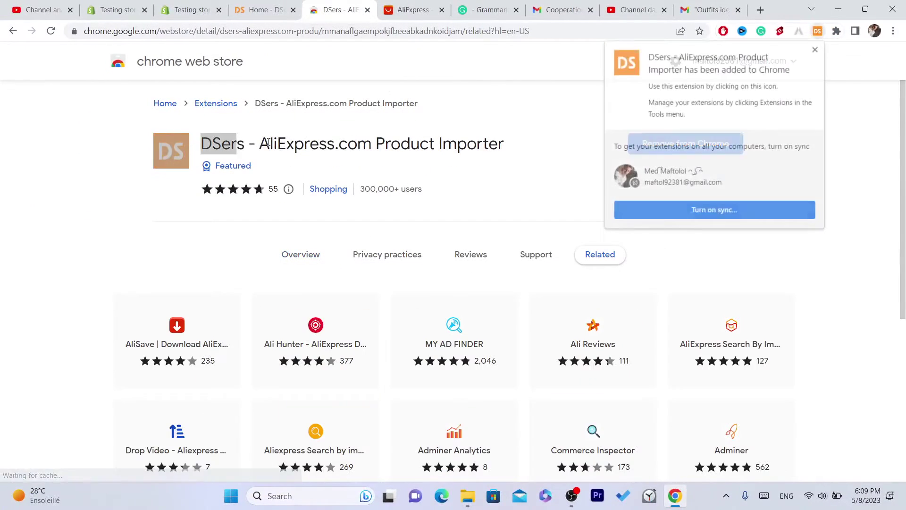
left_click_drag(268, 142, 336, 144)
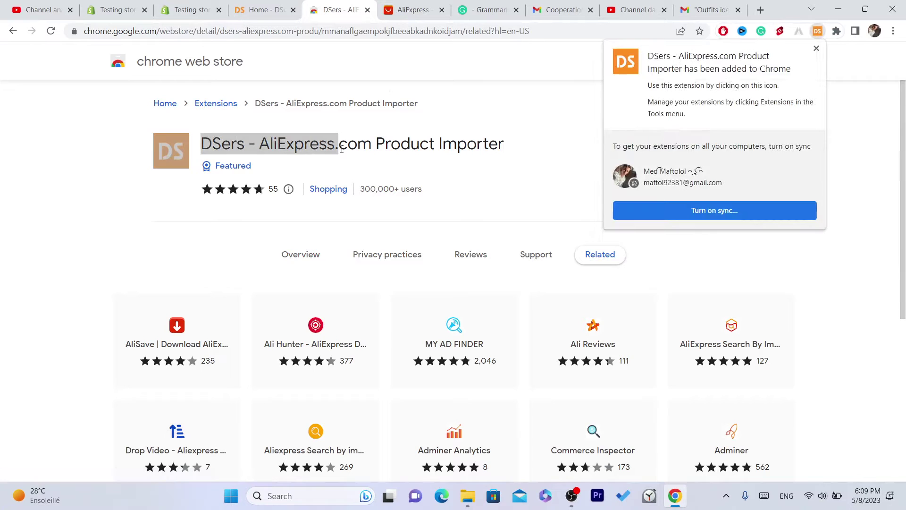
left_click(342, 149)
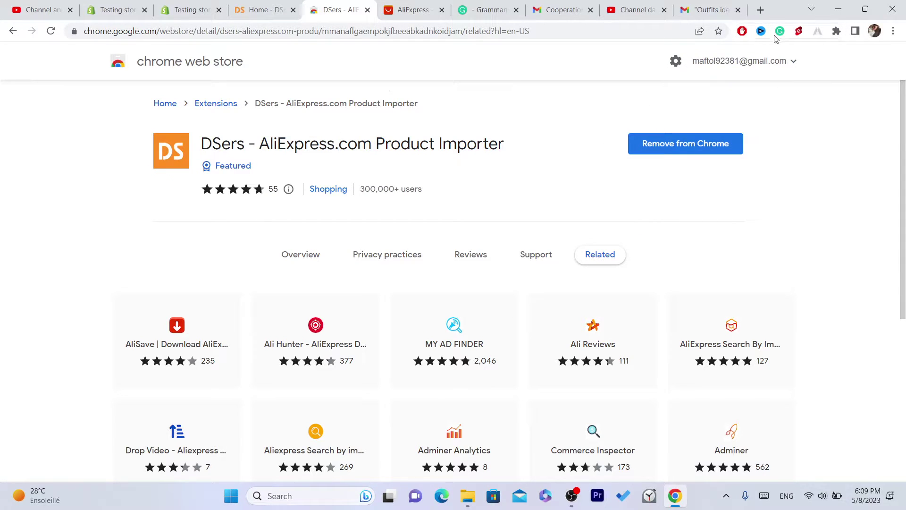
left_click(287, 6)
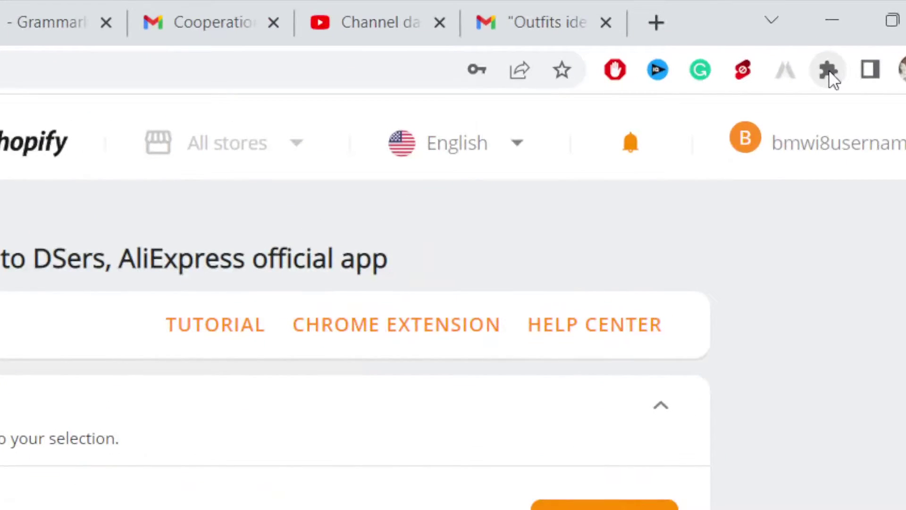
Pin the DSers extension to the toolbar and follow its login popup link to the DSers site
left_click(829, 74)
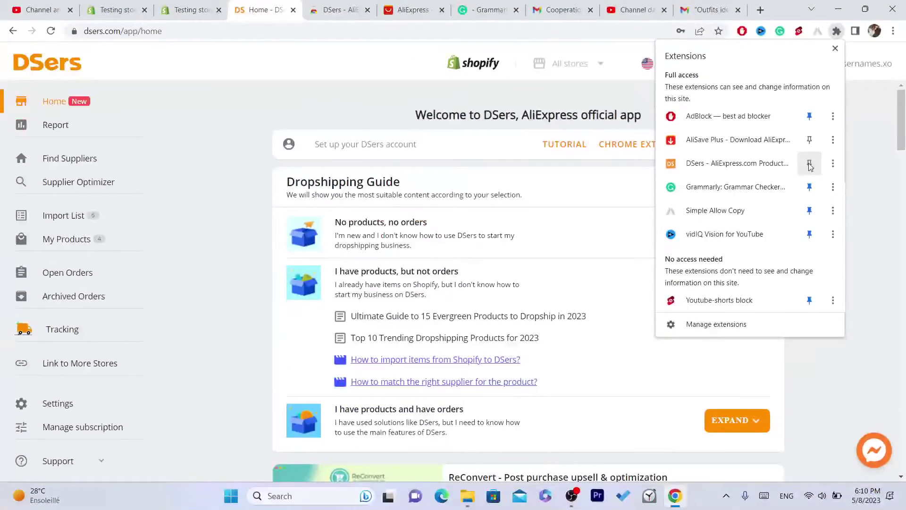
left_click(810, 165)
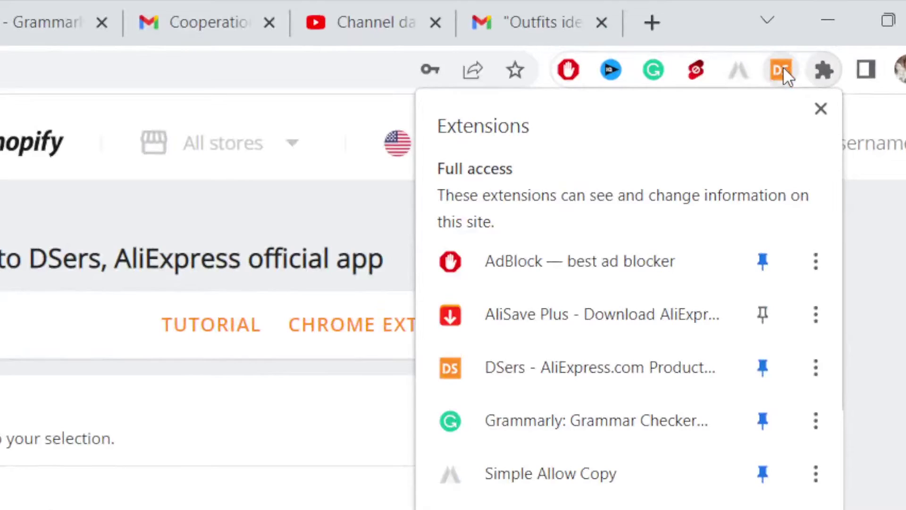
left_click(783, 70)
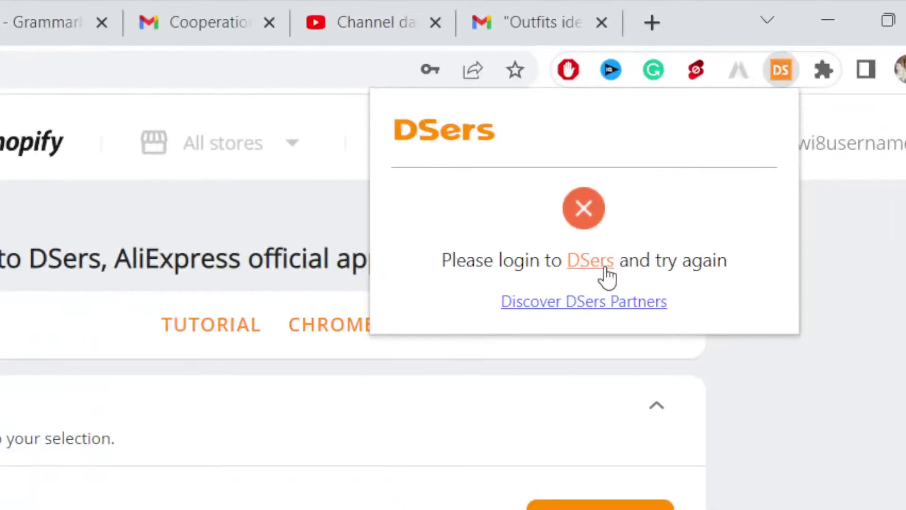
left_click(596, 265)
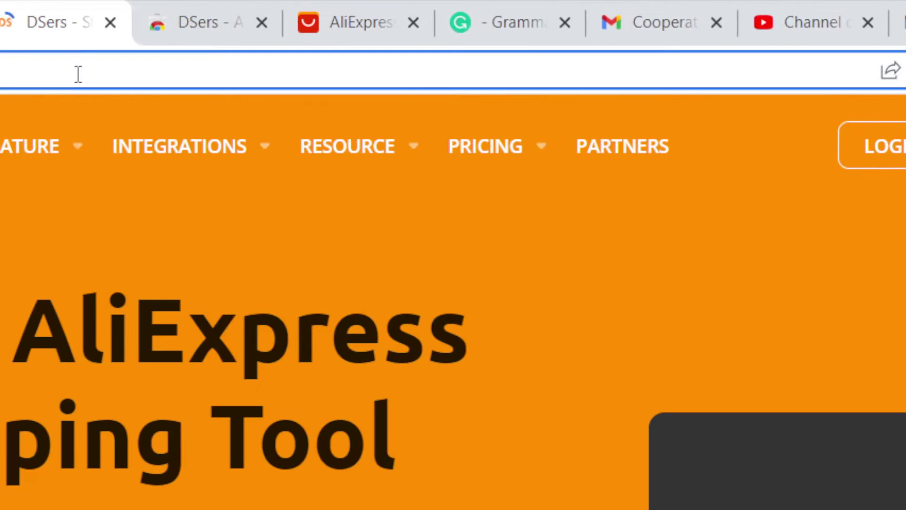
Log in to DSers and update the Shopify store authorization
left_click(633, 167)
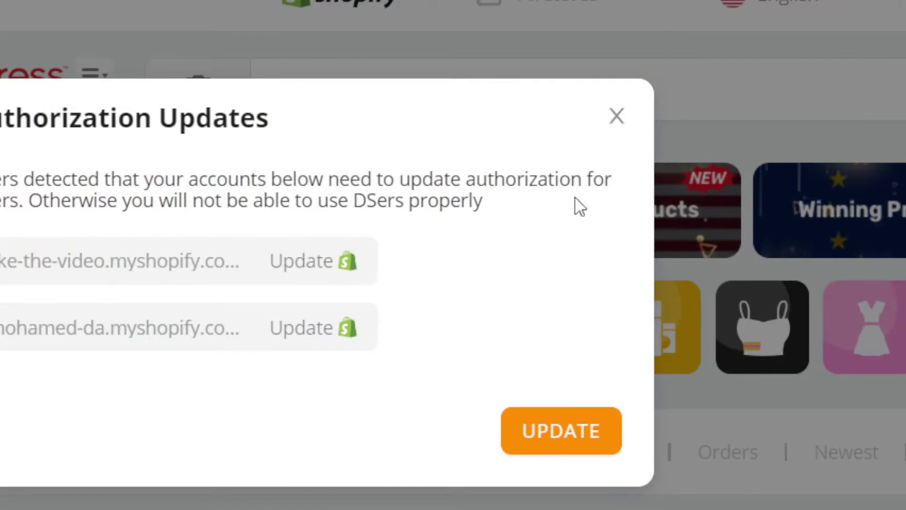
left_click(540, 426)
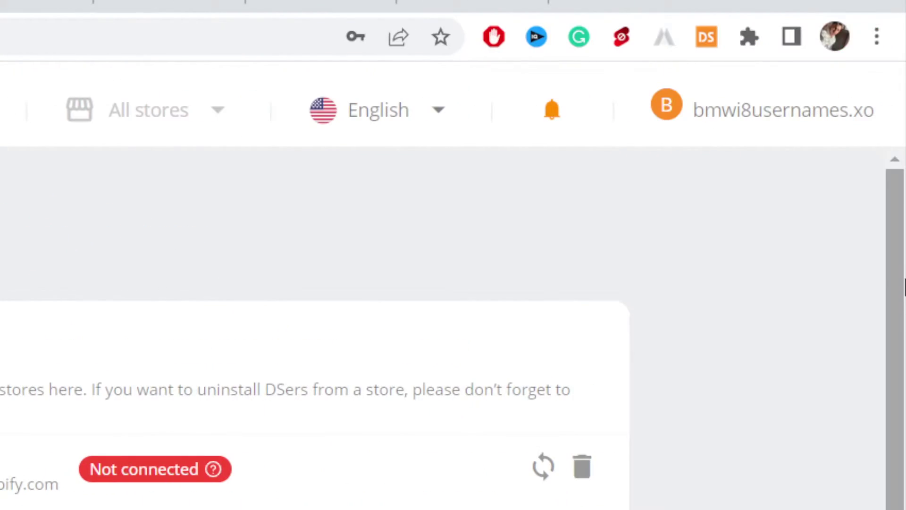
left_click_drag(904, 287, 903, 287)
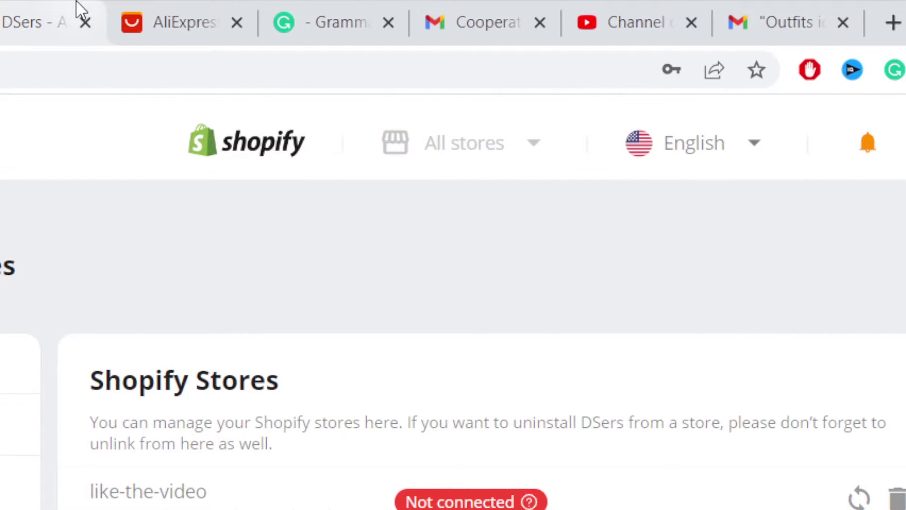
Cancel disconnecting the first Shopify store with STAY, and move the AliExpress tab first
mouse_move(215, 10)
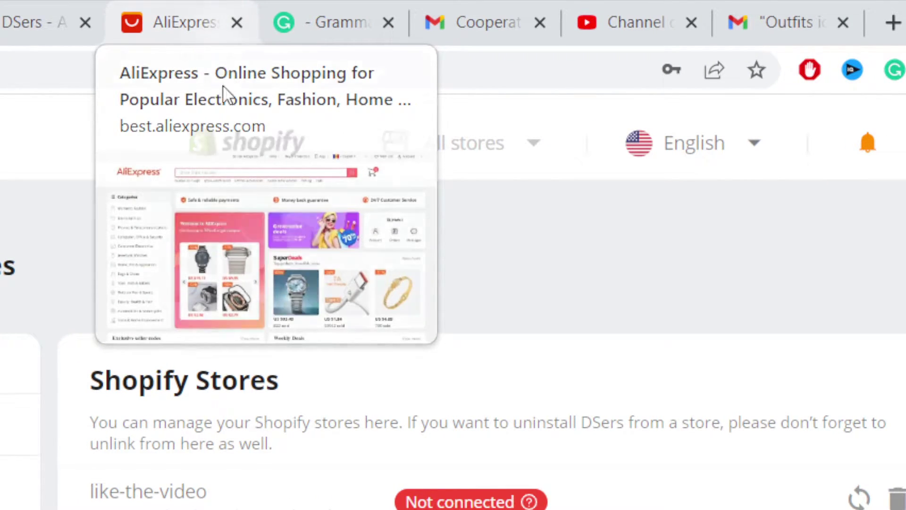
mouse_move(203, 27)
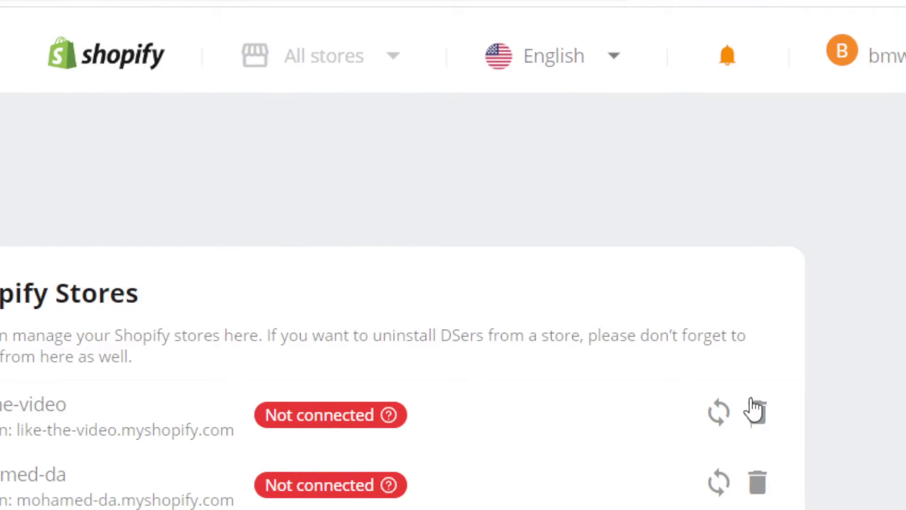
left_click(756, 411)
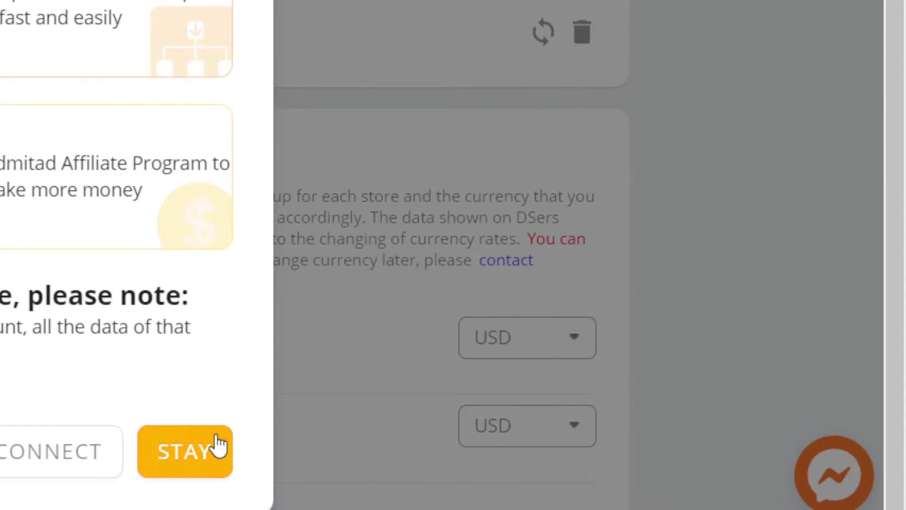
left_click(45, 486)
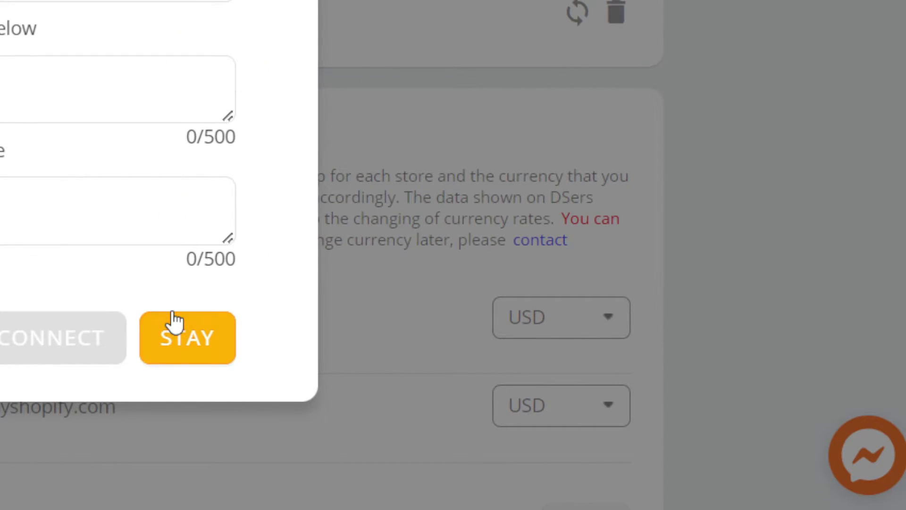
left_click(176, 343)
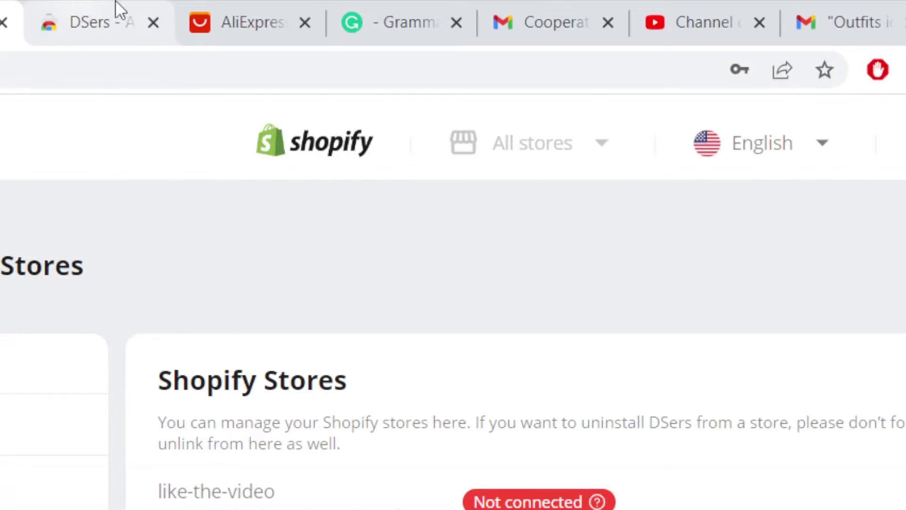
left_click_drag(311, 9, 139, 9)
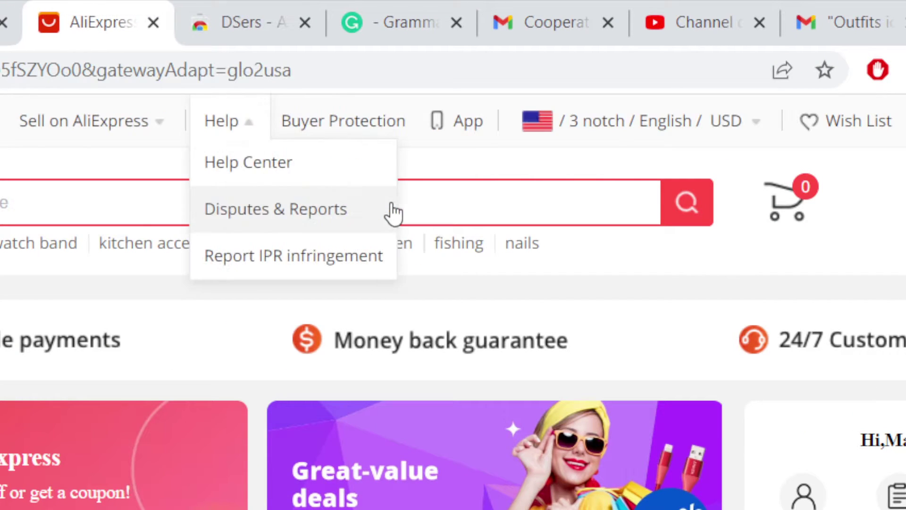
Open the brown custom-name leather phone case product page on AliExpress
scroll(454, 283, "down", 10)
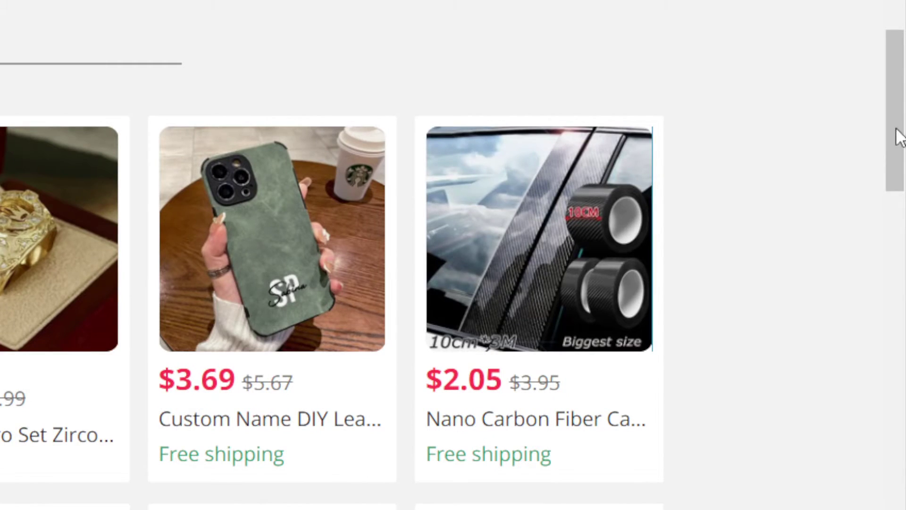
left_click_drag(896, 130, 904, 249)
scroll(808, 201, "down", 1)
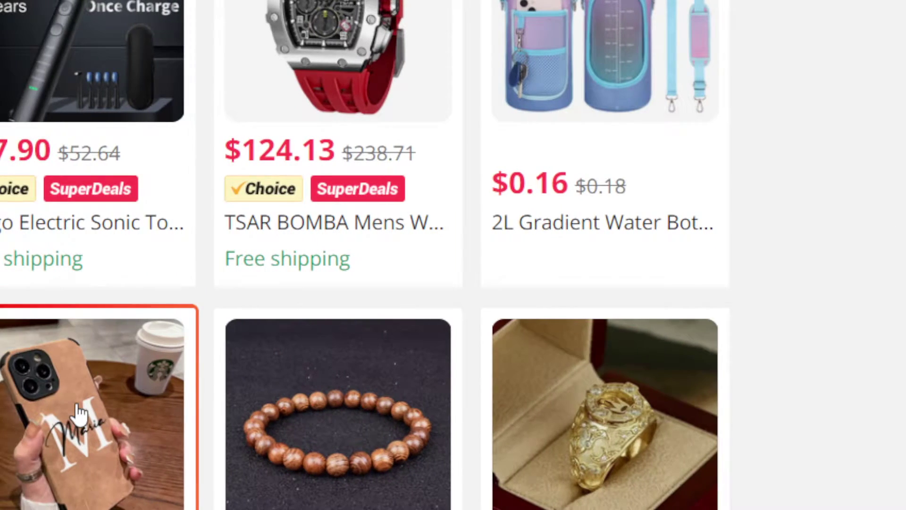
left_click(57, 377)
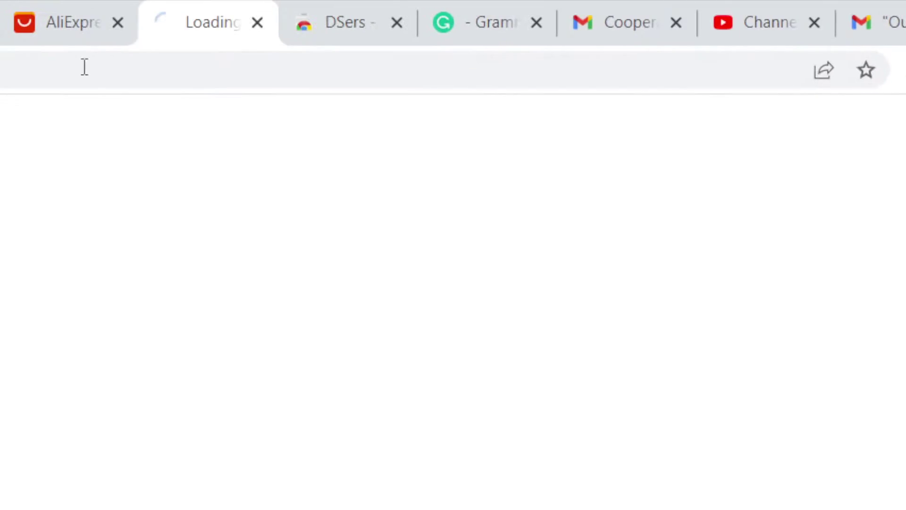
left_click(212, 72)
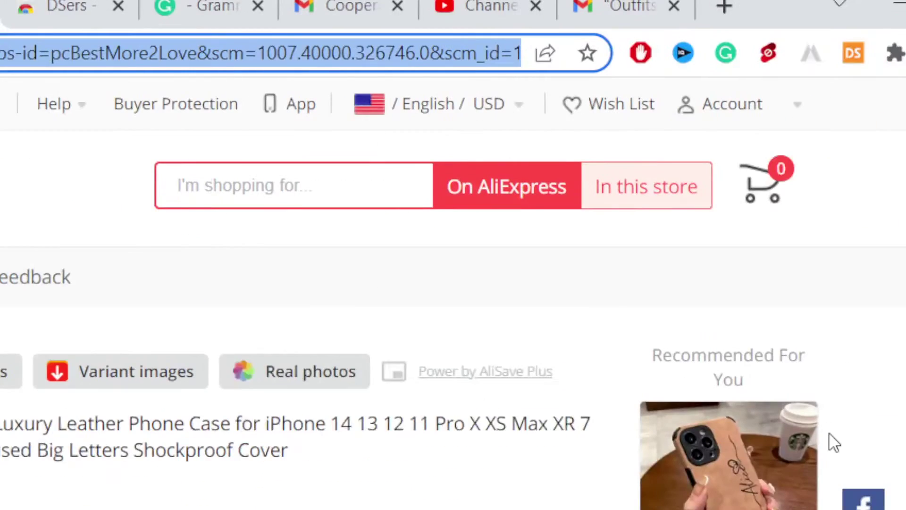
left_click_drag(905, 177, 905, 248)
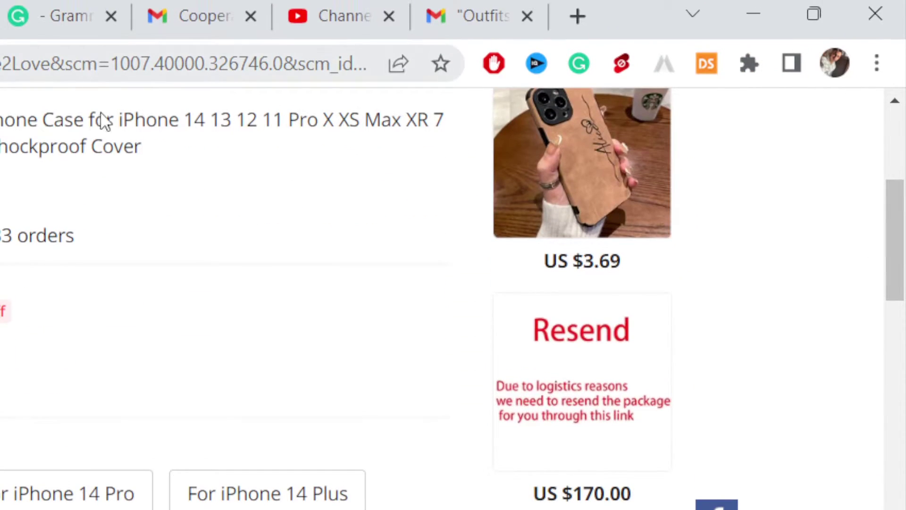
Read through the phone case's product title, including the word Shockproof
double_click(108, 114)
triple_click(109, 124)
left_click(234, 155)
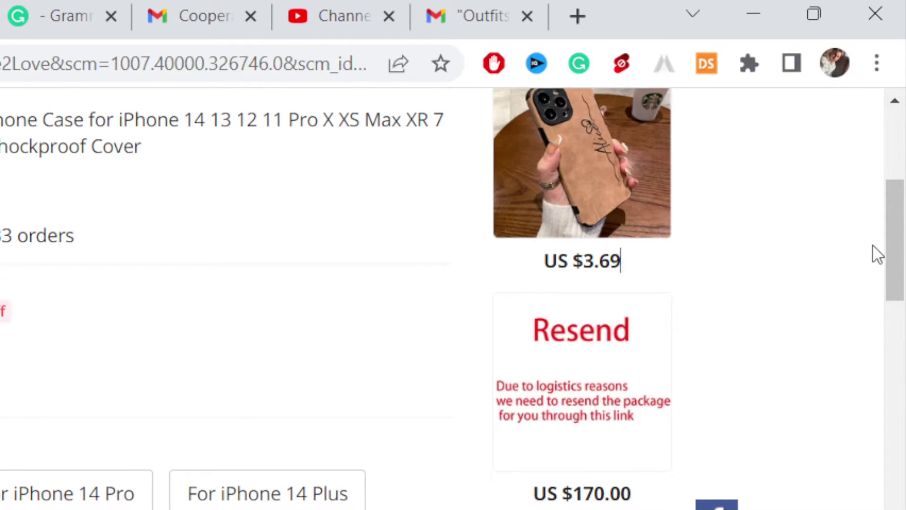
triple_click(105, 148)
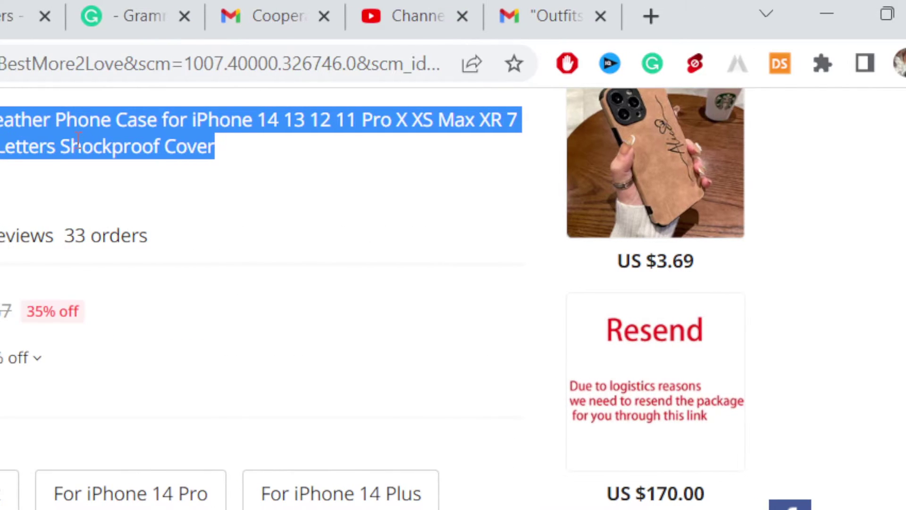
double_click(38, 146)
left_click(101, 146)
triple_click(101, 141)
left_click(286, 165)
key("ctrl+a")
left_click(201, 144)
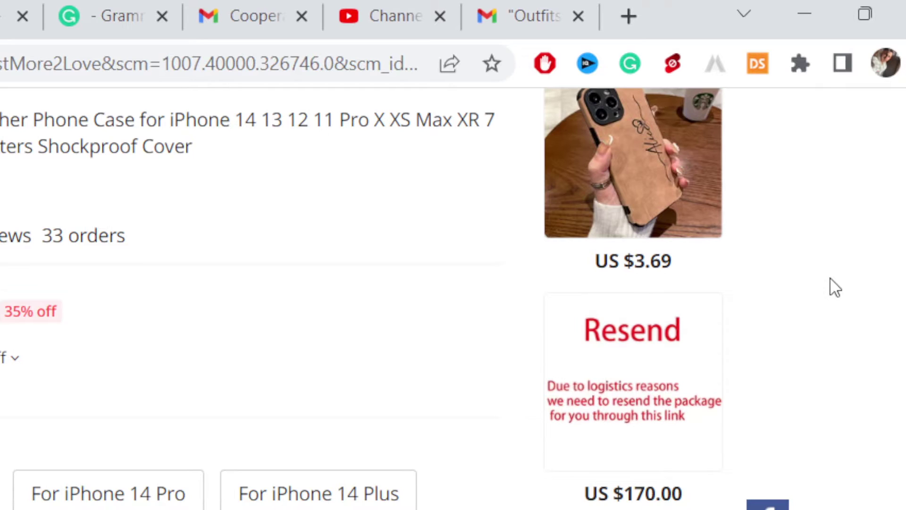
Import the phone case with Add to DSers, then switch to the DSers Settings tab
left_click_drag(904, 267, 904, 309)
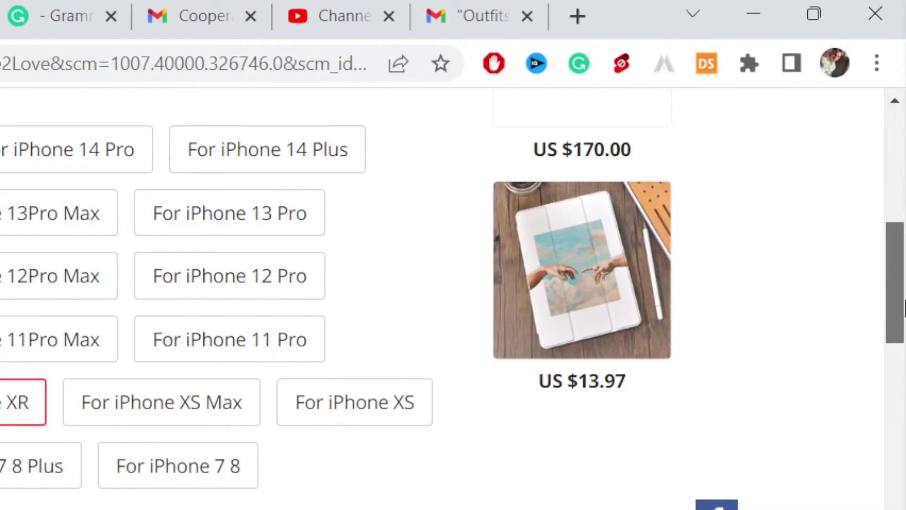
scroll(904, 330, "up", 15)
scroll(904, 402, "down", 8)
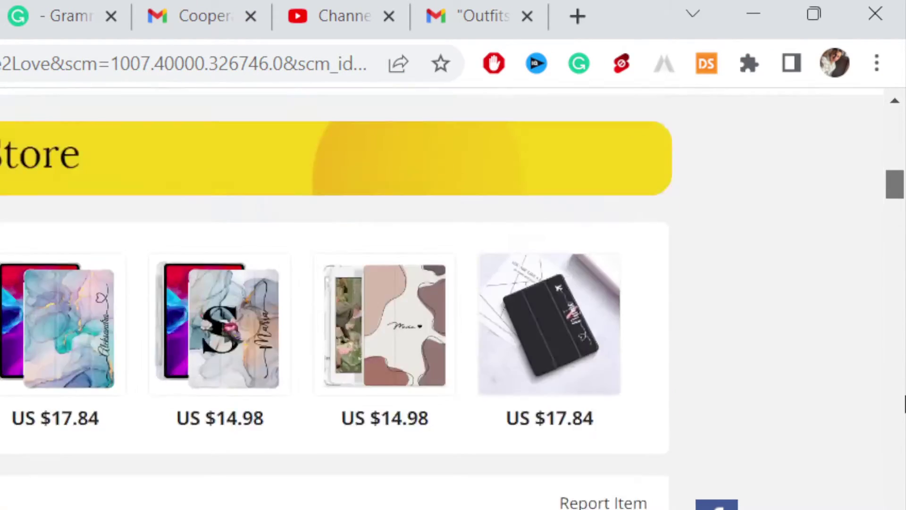
scroll(904, 404, "down", 10)
left_click_drag(898, 283, 903, 171)
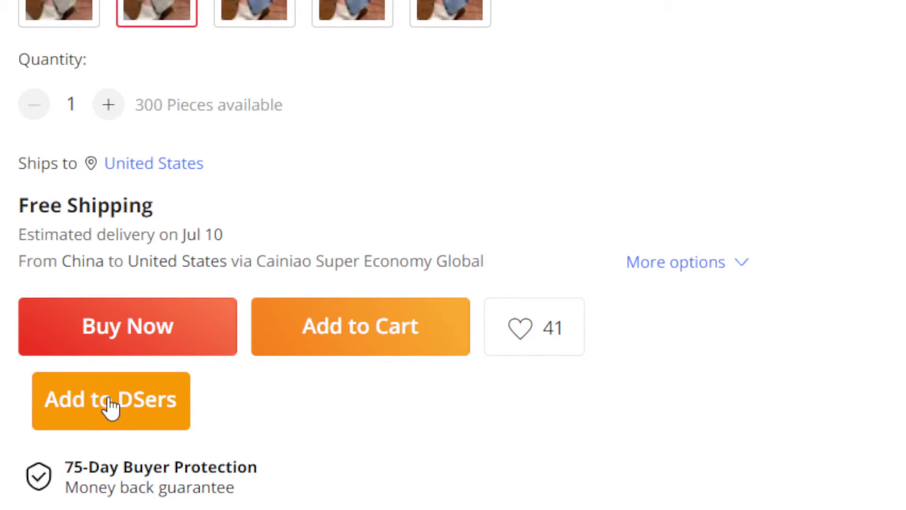
left_click(110, 406)
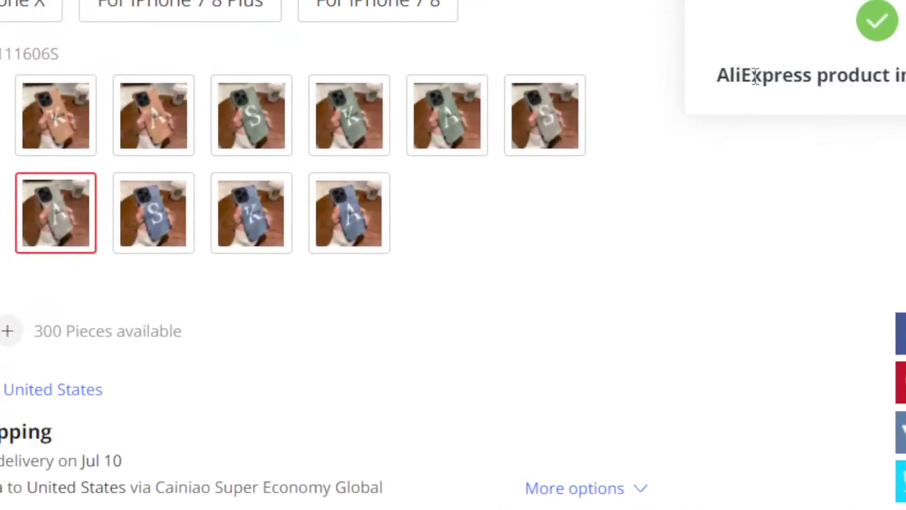
triple_click(796, 122)
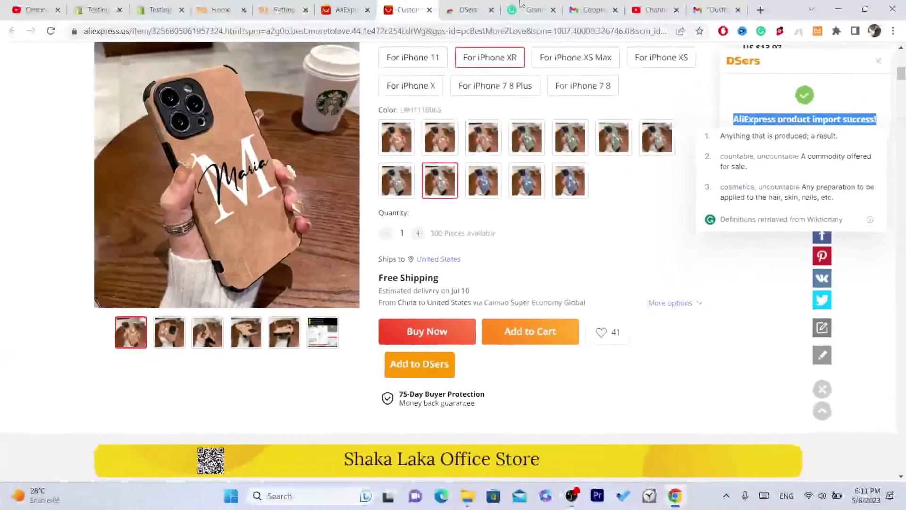
left_click(249, 5)
left_click(280, 7)
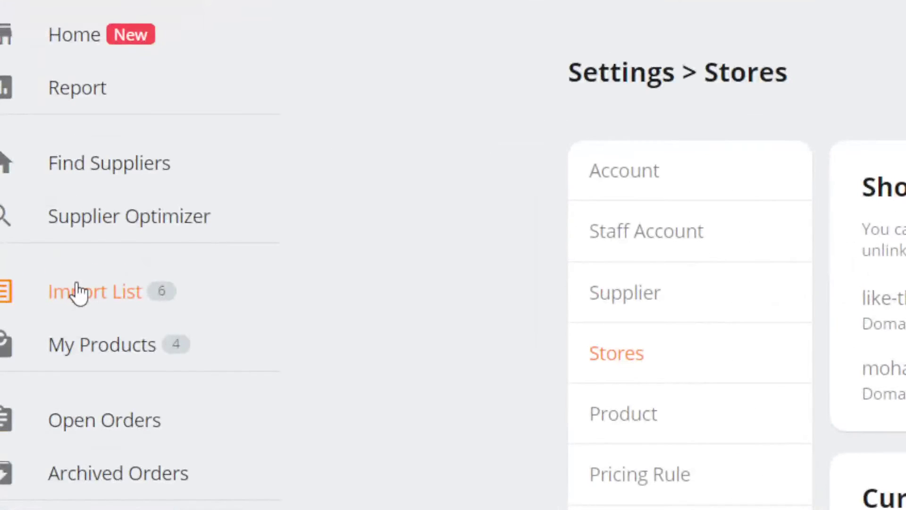
Push the brown phone case from Import List to the first store, also publishing to Online Store
left_click(78, 292)
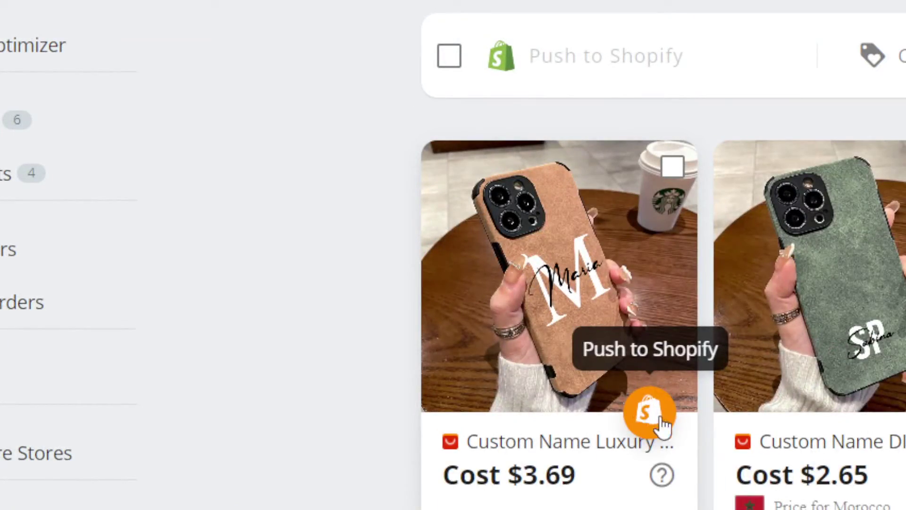
left_click(650, 414)
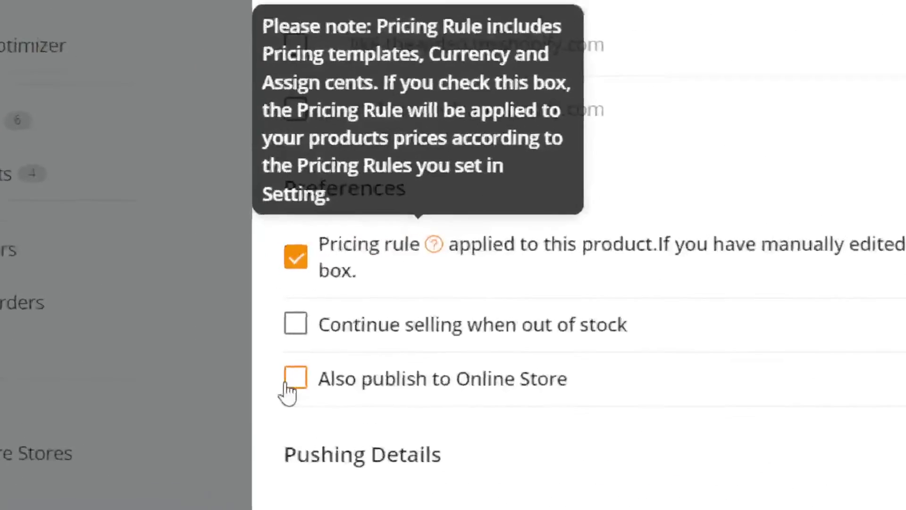
left_click(294, 380)
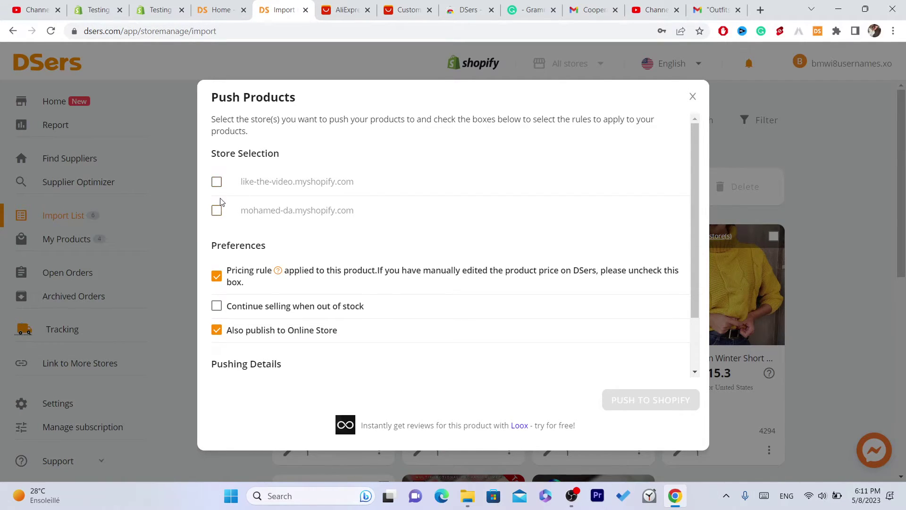
left_click(218, 184)
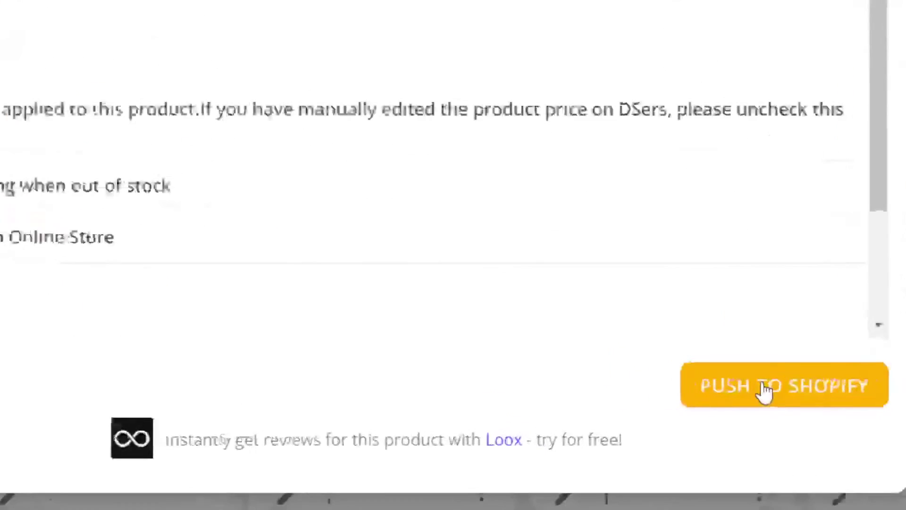
left_click(769, 387)
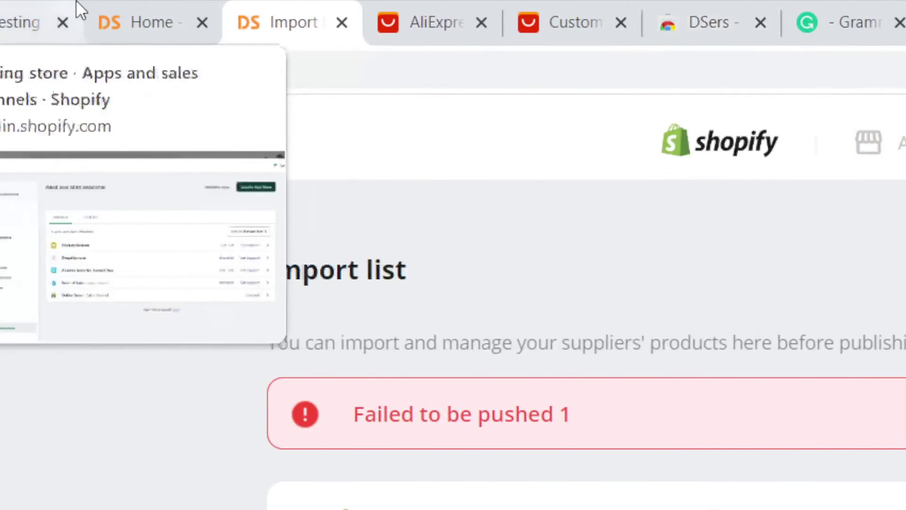
In Shopify admin, close the Apps window, open Products, and preview the Wireless Charger online
left_click(78, 8)
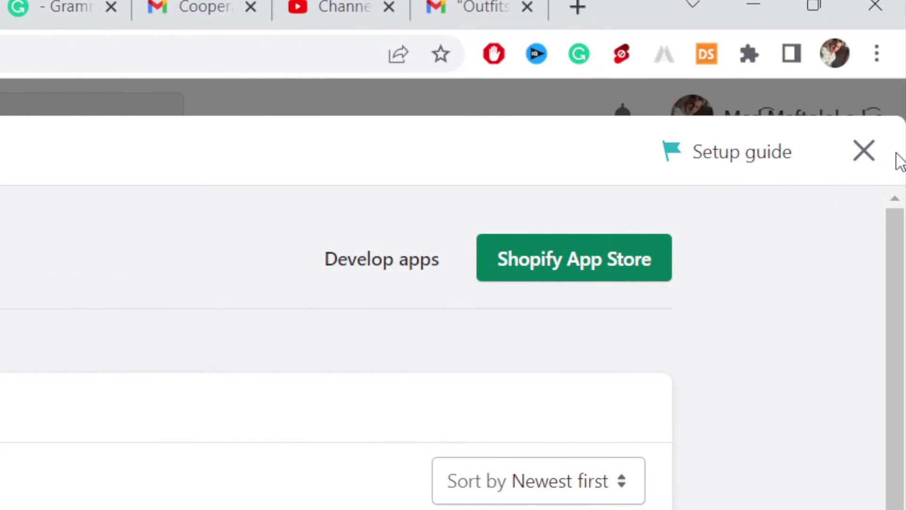
left_click(863, 151)
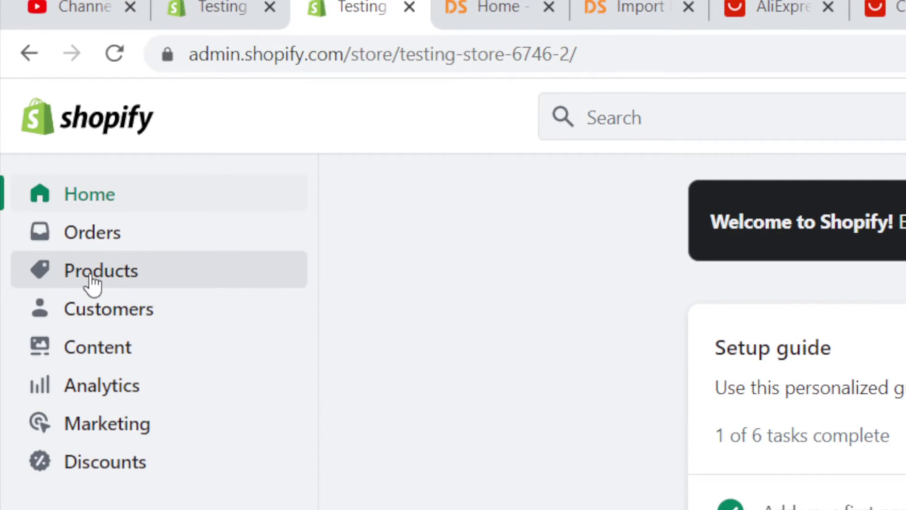
left_click(93, 282)
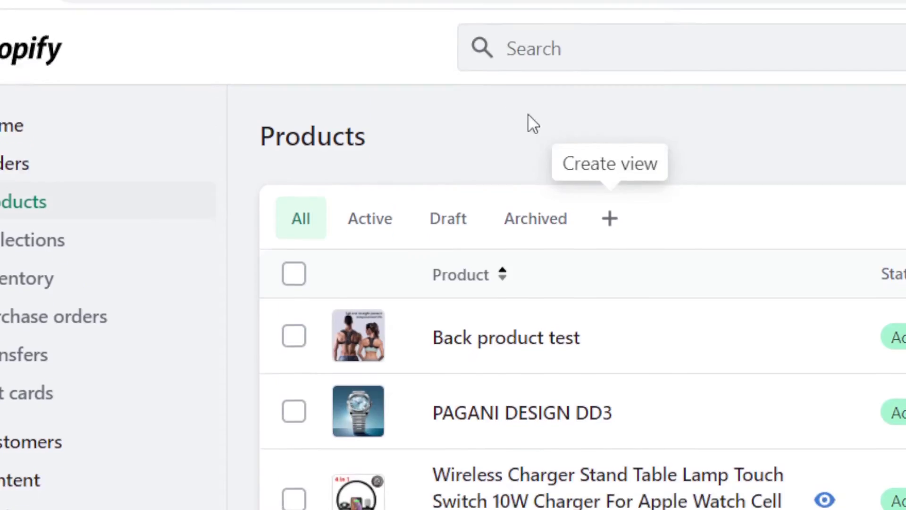
left_click(825, 500)
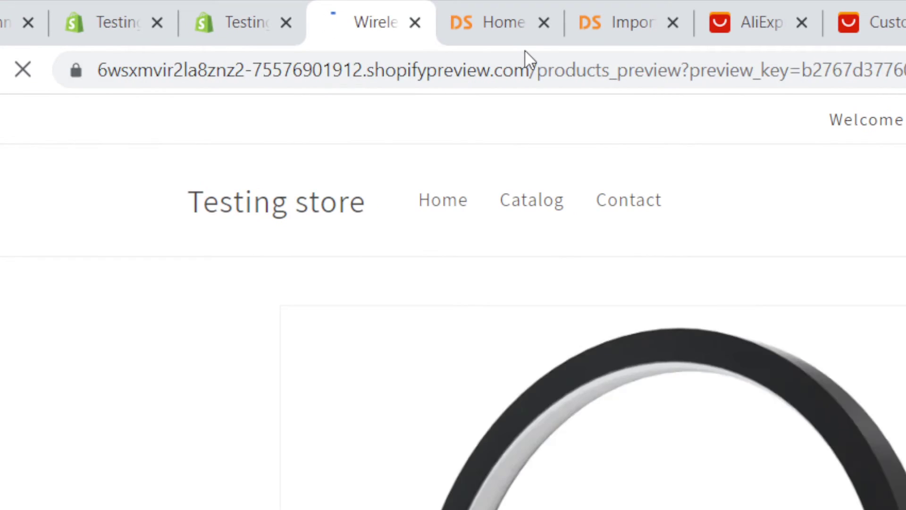
left_click_drag(903, 222, 904, 378)
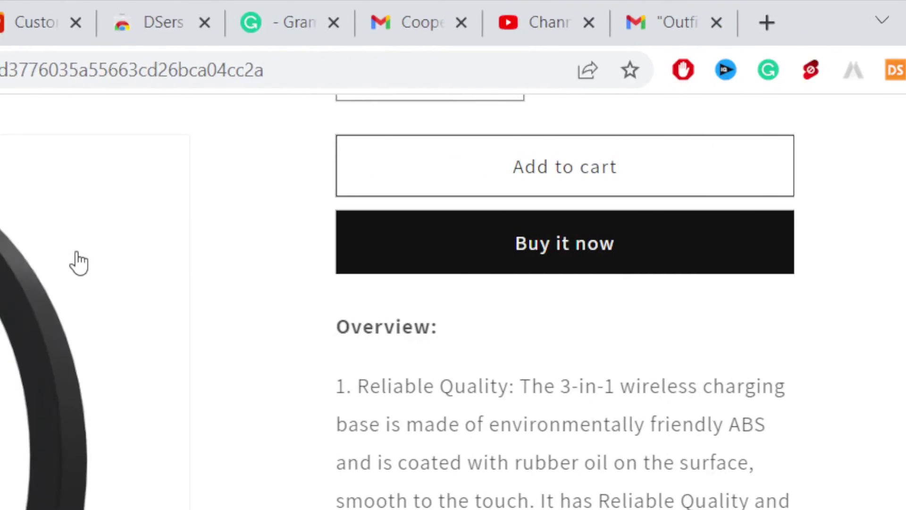
left_click_drag(901, 104, 901, 130)
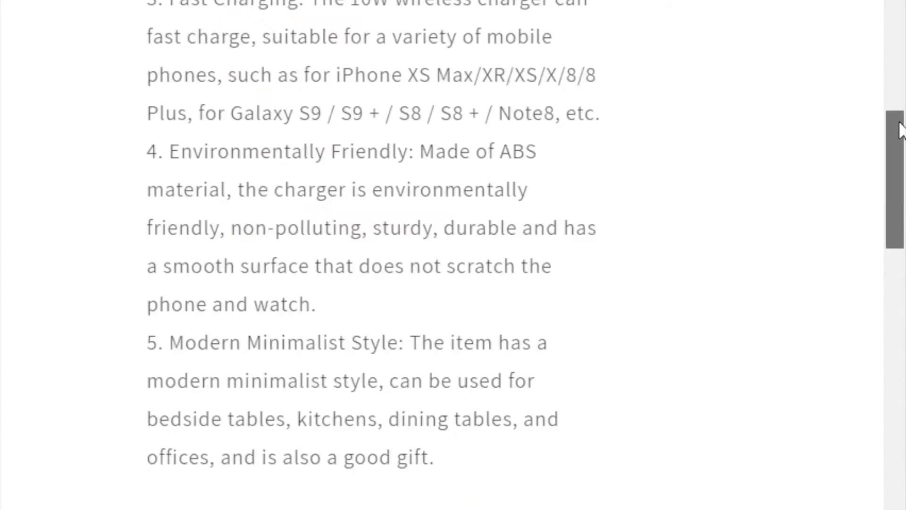
left_click(75, 12)
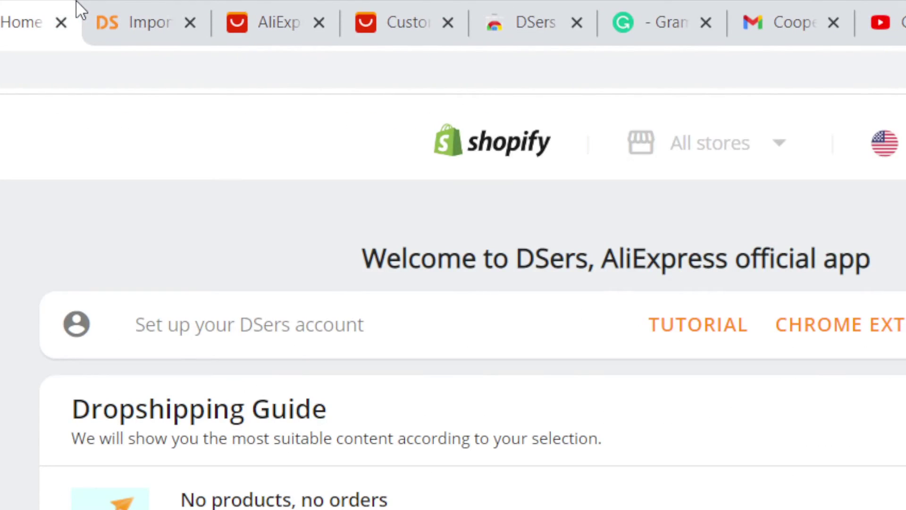